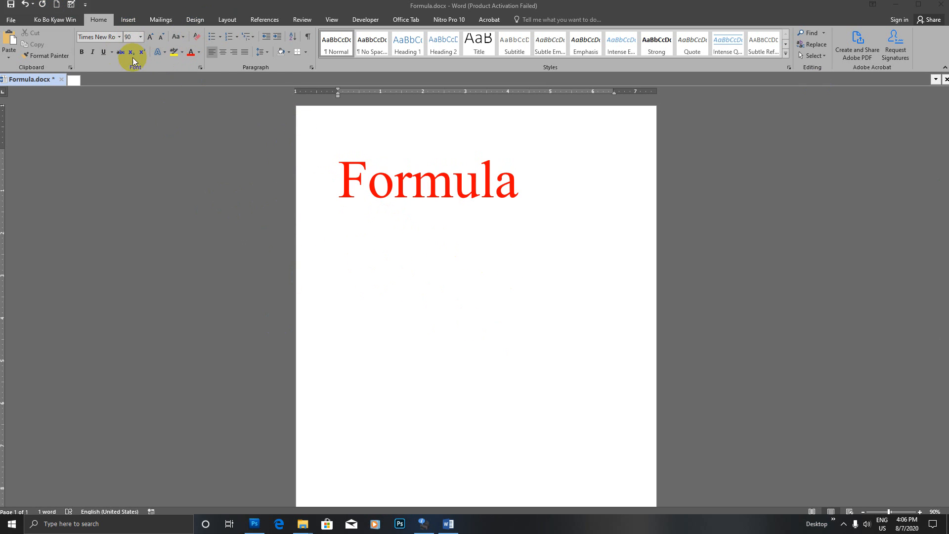
- Insert a 5-column by 5-row table below the red Formula title
{"action": "left_click", "coordinate": [126, 18]}
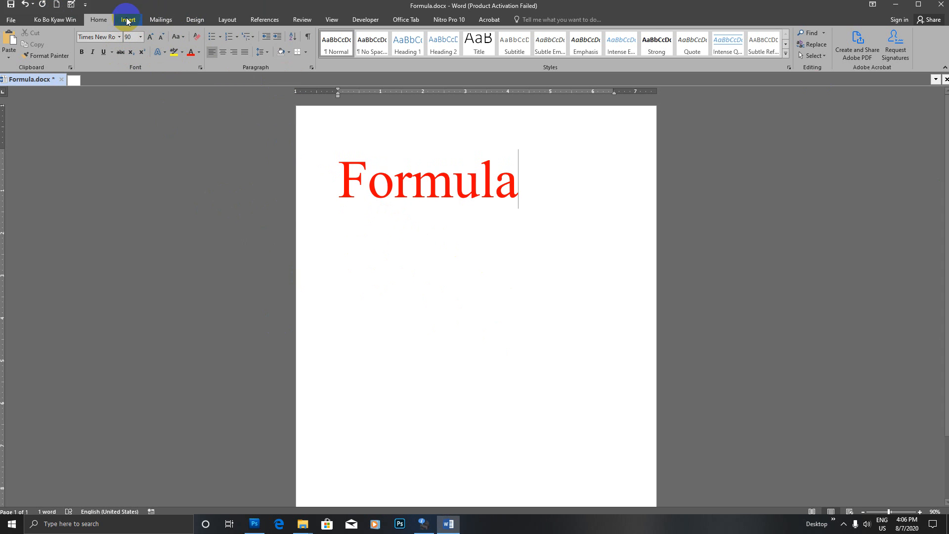
{"action": "left_click", "coordinate": [127, 19]}
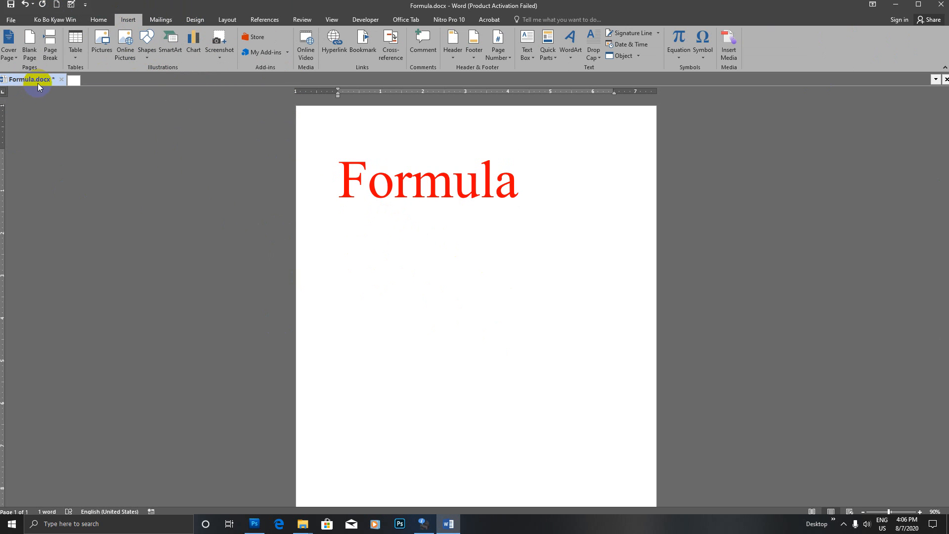
{"action": "left_click", "coordinate": [76, 60]}
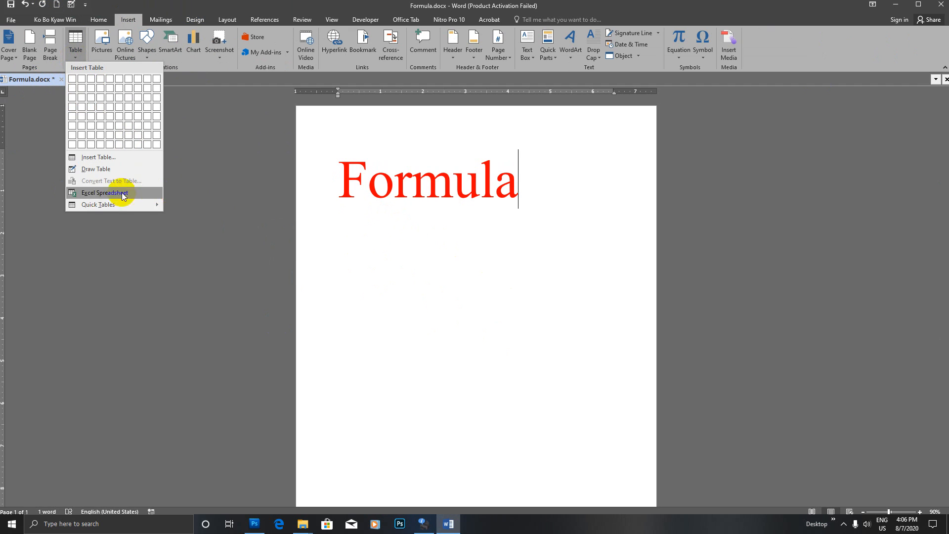
{"action": "left_click", "coordinate": [101, 157]}
{"action": "left_click_drag", "start_coordinate": [483, 125], "coordinate": [650, 155]}
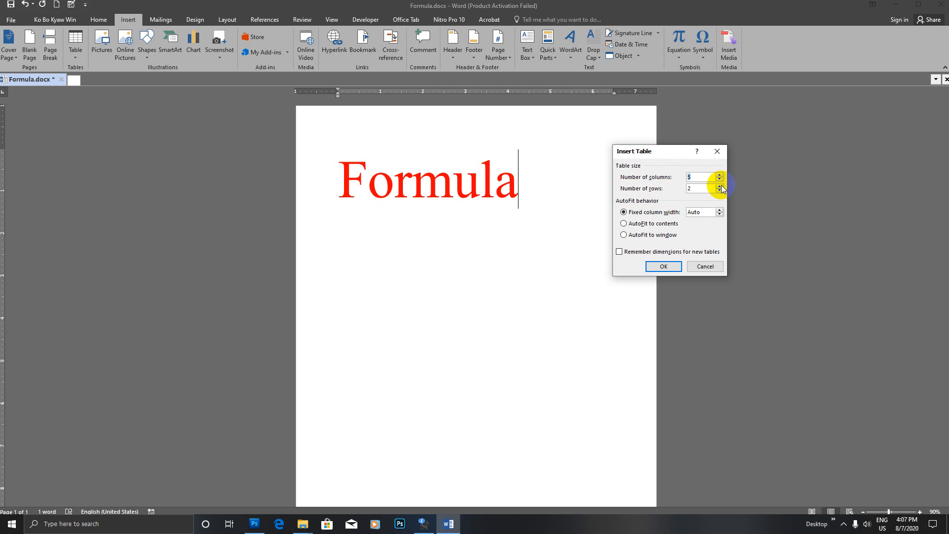
{"action": "key", "text": "Tab"}
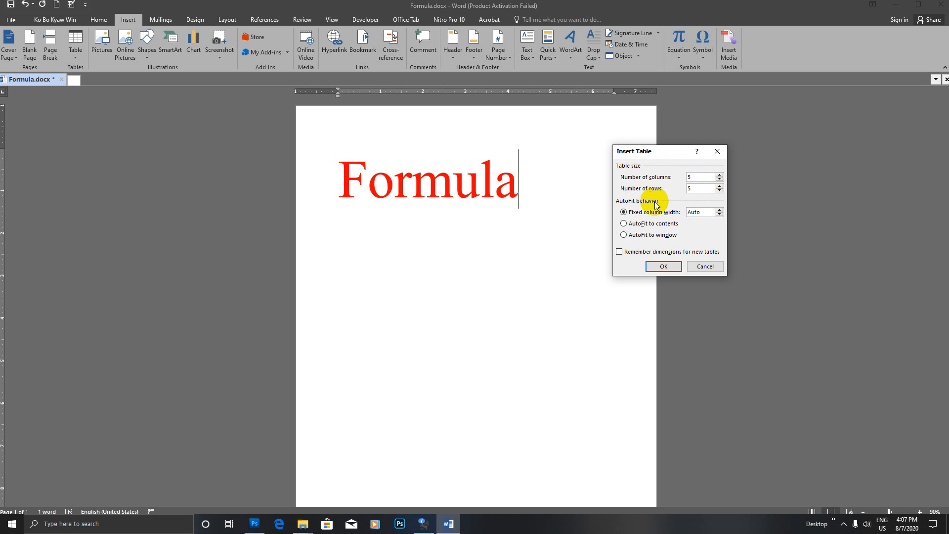
{"action": "left_click", "coordinate": [661, 267]}
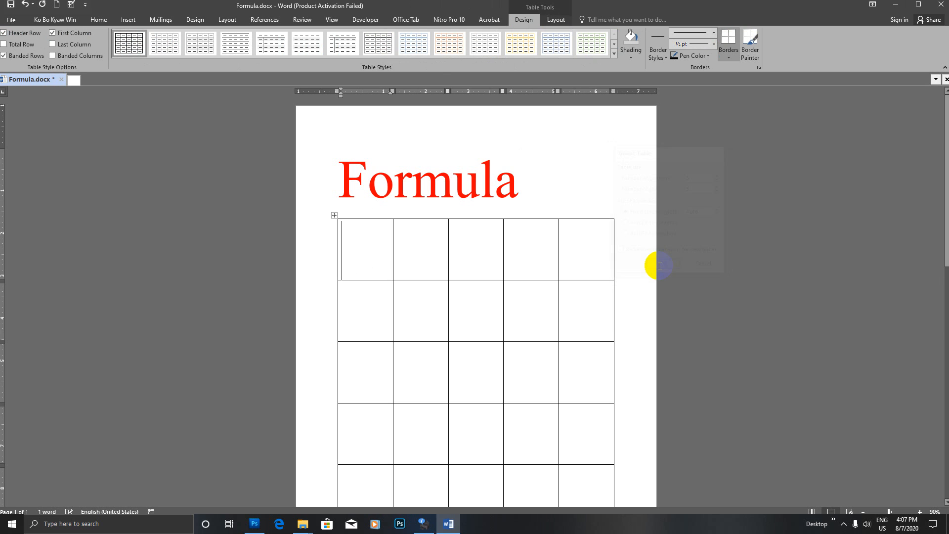
- Select every cell of the new table and set its font size to 48 pt
{"action": "scroll", "coordinate": [536, 267], "scroll_direction": "down", "scroll_amount": 1}
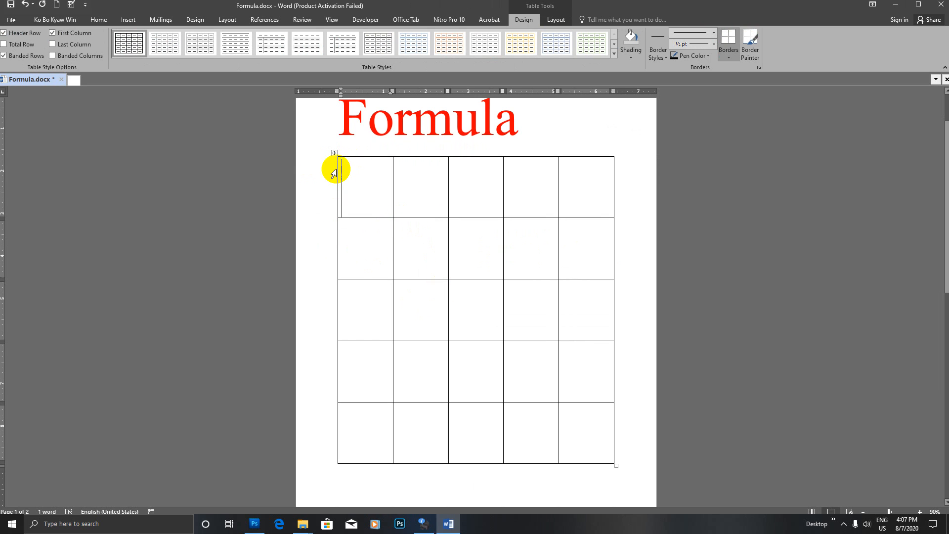
{"action": "left_click_drag", "start_coordinate": [333, 203], "coordinate": [408, 417]}
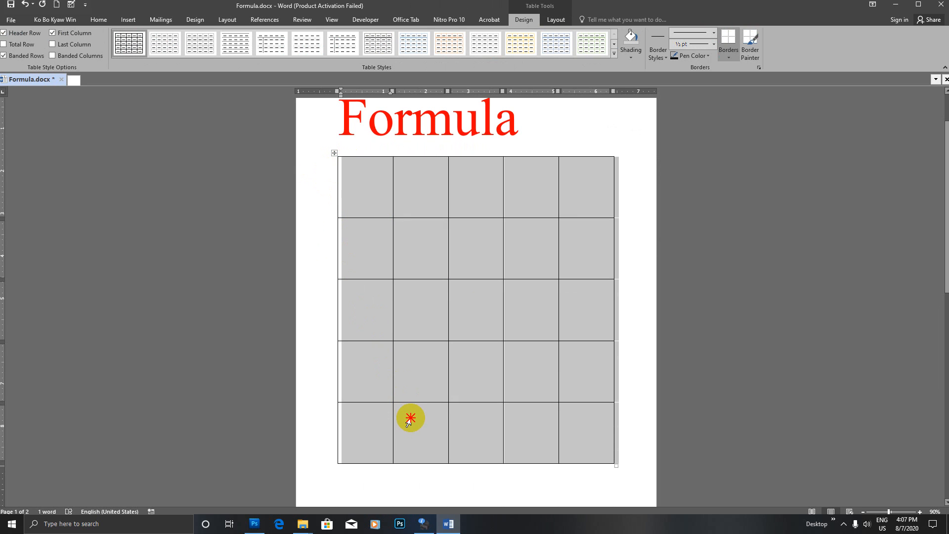
{"action": "left_click", "coordinate": [72, 20]}
{"action": "left_click", "coordinate": [97, 20]}
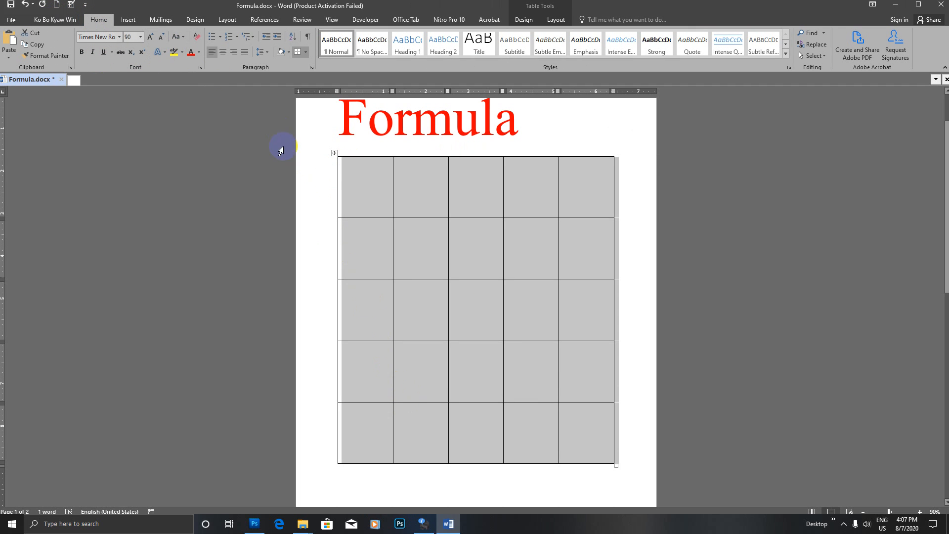
{"action": "left_click", "coordinate": [159, 39]}
{"action": "left_click", "coordinate": [159, 38]}
{"action": "left_click", "coordinate": [159, 38]}
{"action": "left_click", "coordinate": [159, 39]}
{"action": "left_click", "coordinate": [159, 39]}
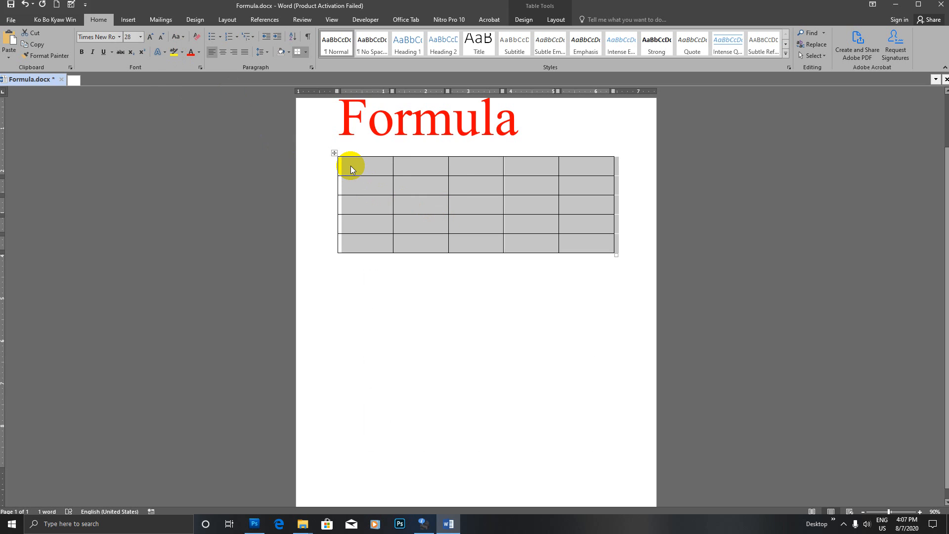
{"action": "key", "text": "ctrl+shift+period"}
{"action": "key", "text": "ctrl+shift+period"}
{"action": "key", "text": "ctrl+shift+period"}
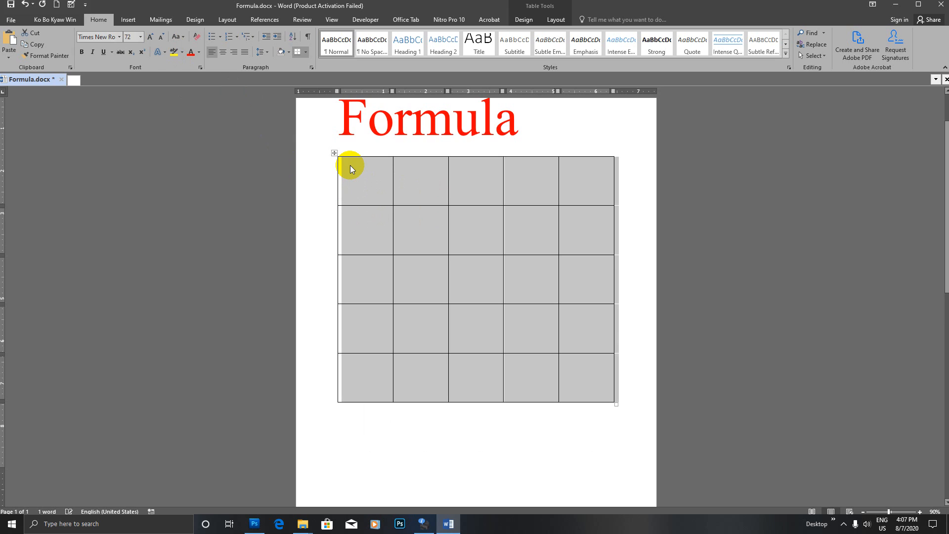
{"action": "key", "text": "ctrl+shift+comma"}
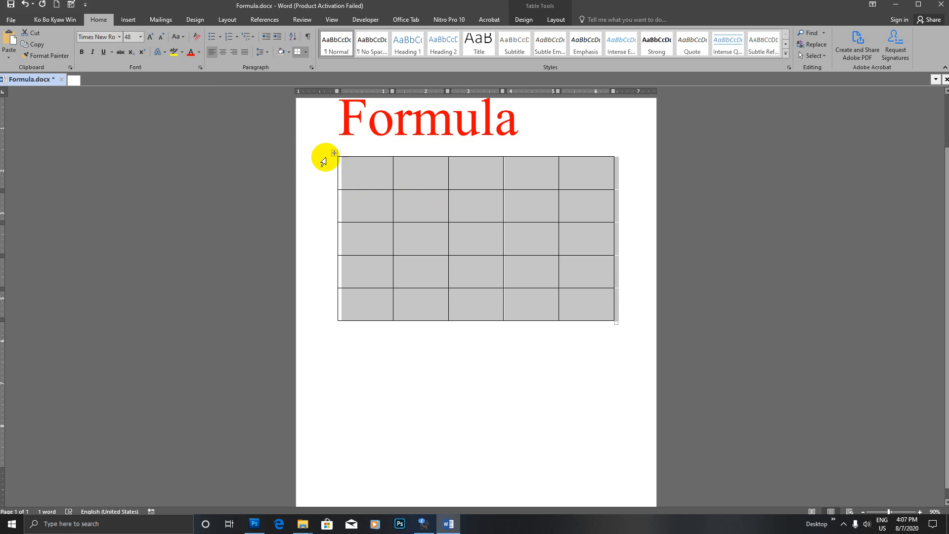
{"action": "left_click", "coordinate": [353, 177]}
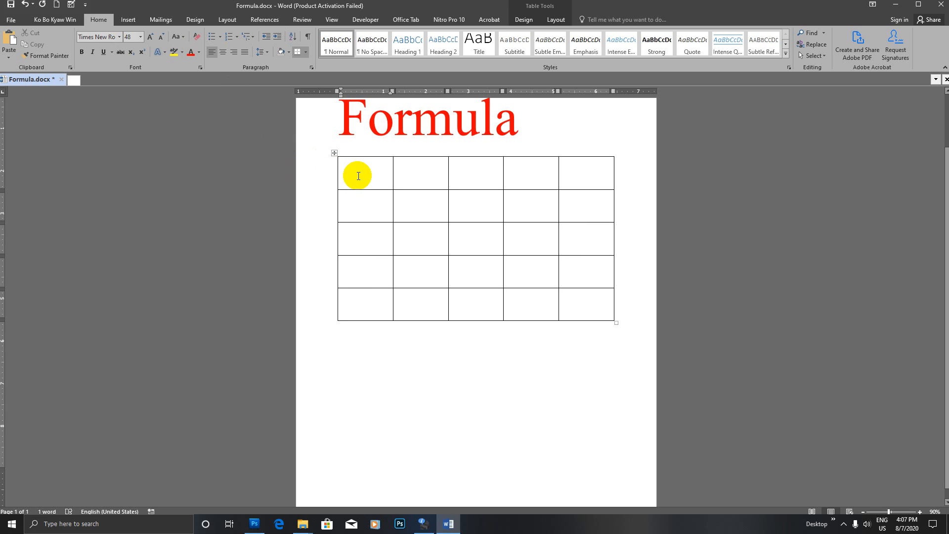
- Enter 23, 50, 50 and 100 in the first row and colour them black
{"action": "type", "text": "23"}
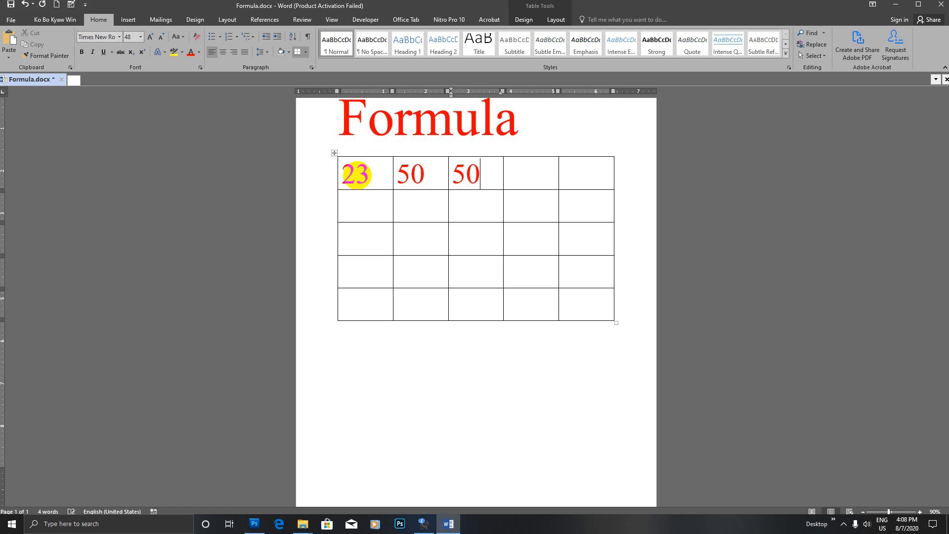
{"action": "type", "text": "100"}
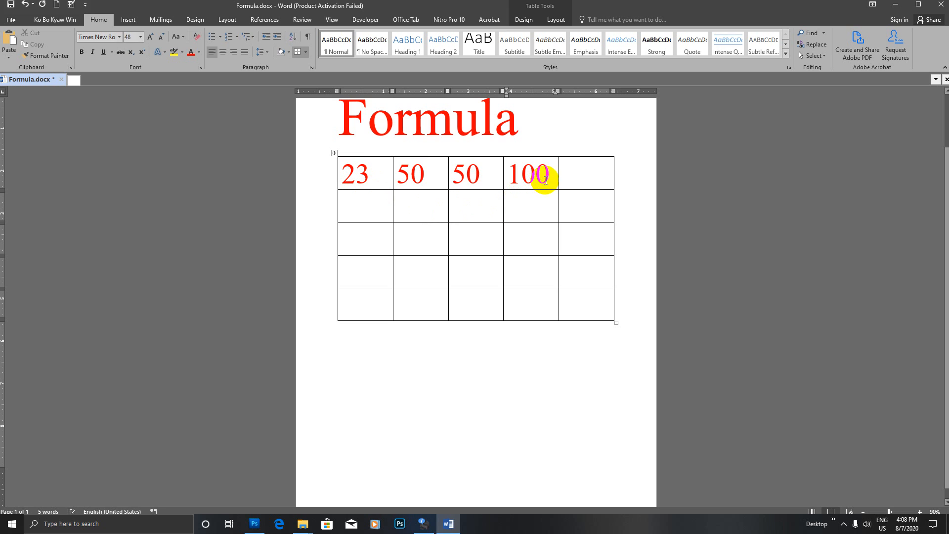
{"action": "left_click", "coordinate": [505, 176]}
{"action": "left_click_drag", "start_coordinate": [505, 176], "coordinate": [361, 174]}
{"action": "left_click", "coordinate": [568, 176]}
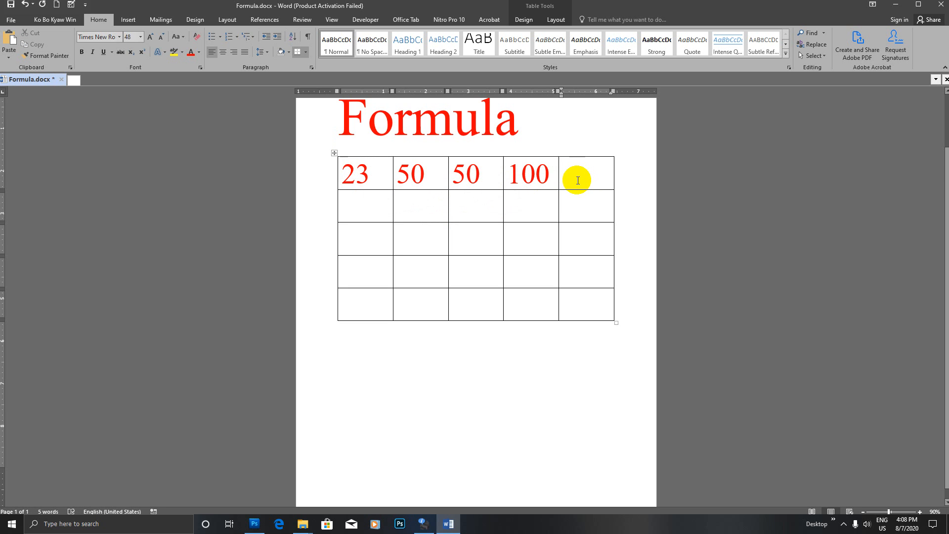
{"action": "left_click_drag", "start_coordinate": [542, 171], "coordinate": [363, 170]}
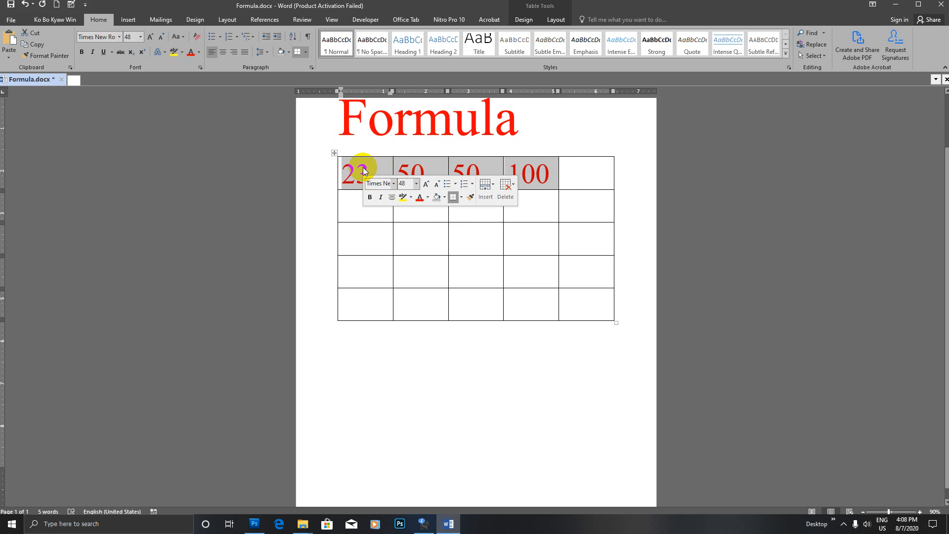
{"action": "left_click", "coordinate": [428, 198]}
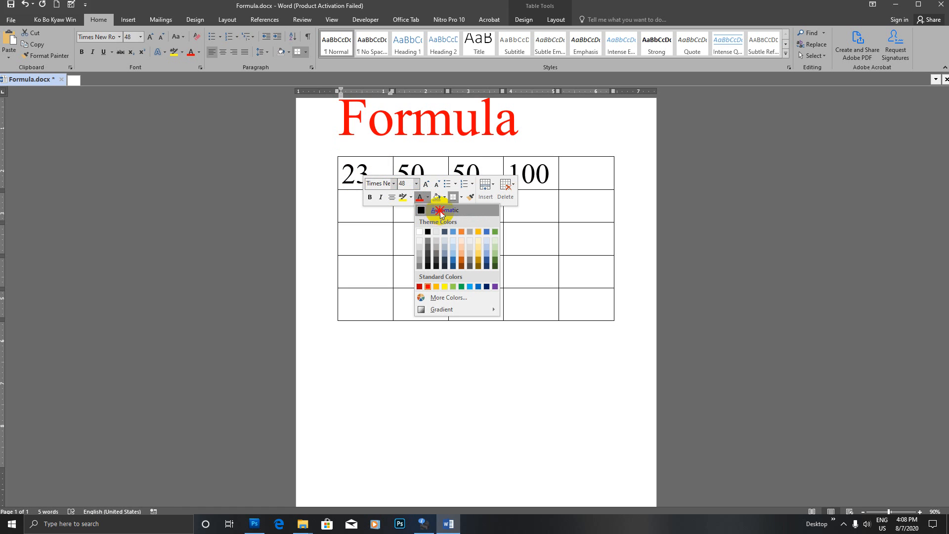
{"action": "left_click", "coordinate": [433, 211]}
{"action": "left_click", "coordinate": [571, 177]}
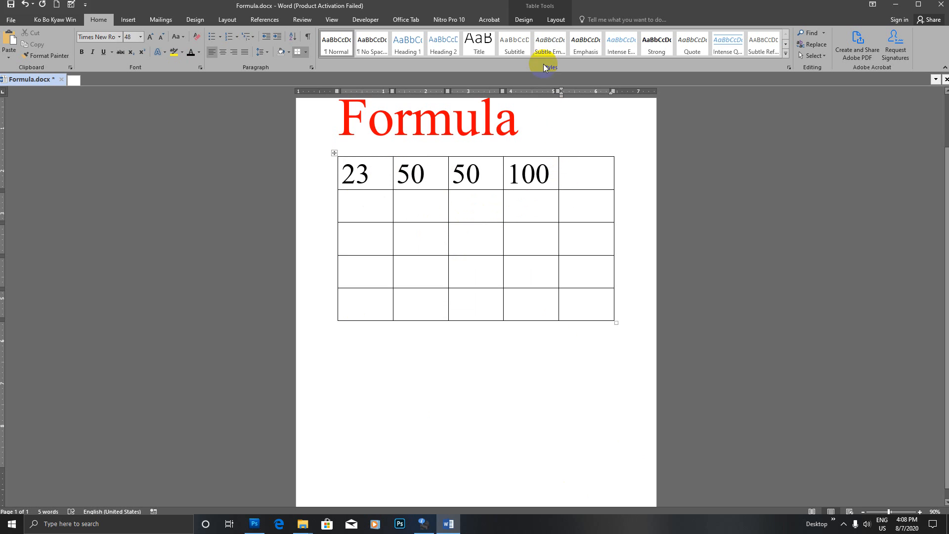
{"action": "left_click", "coordinate": [555, 20]}
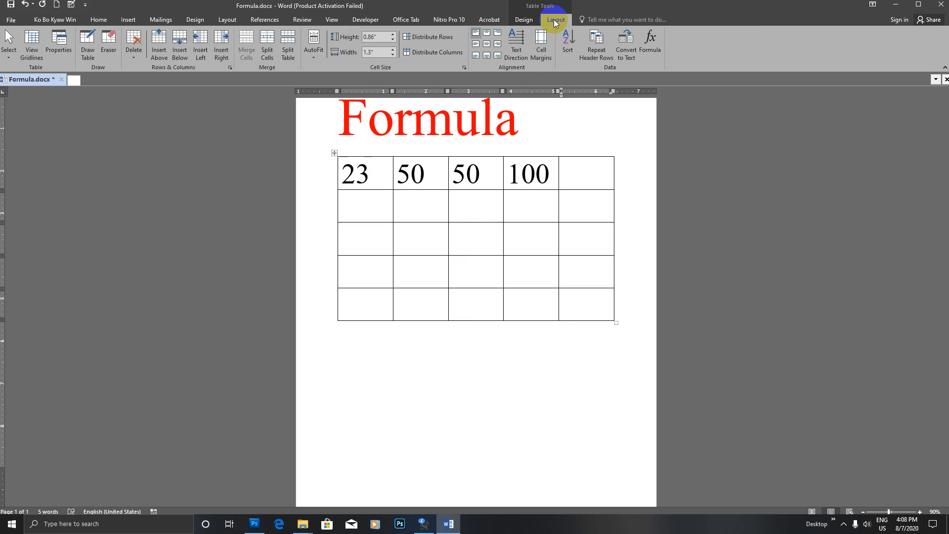
- Insert =SUM(LEFT) in the first row's fifth cell, giving 223
{"action": "left_click", "coordinate": [651, 43]}
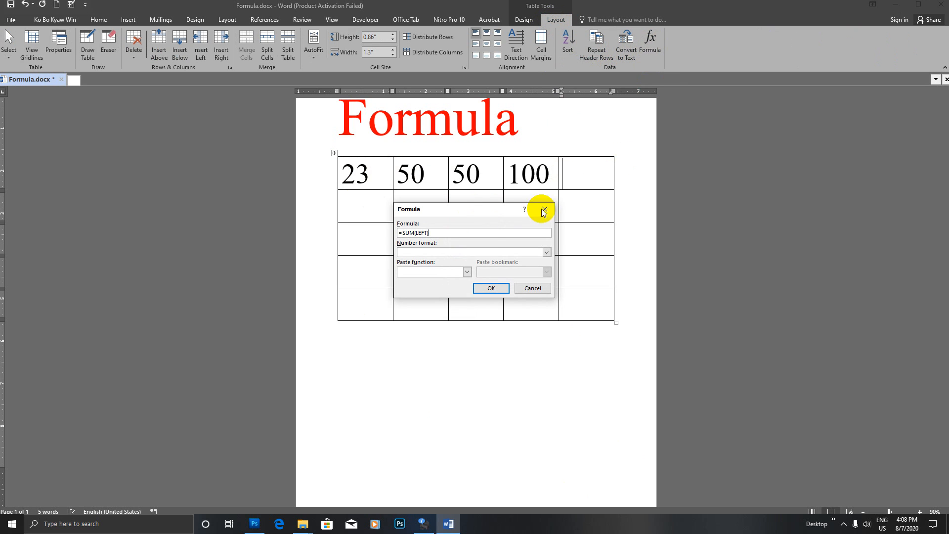
{"action": "left_click_drag", "start_coordinate": [445, 206], "coordinate": [685, 139]}
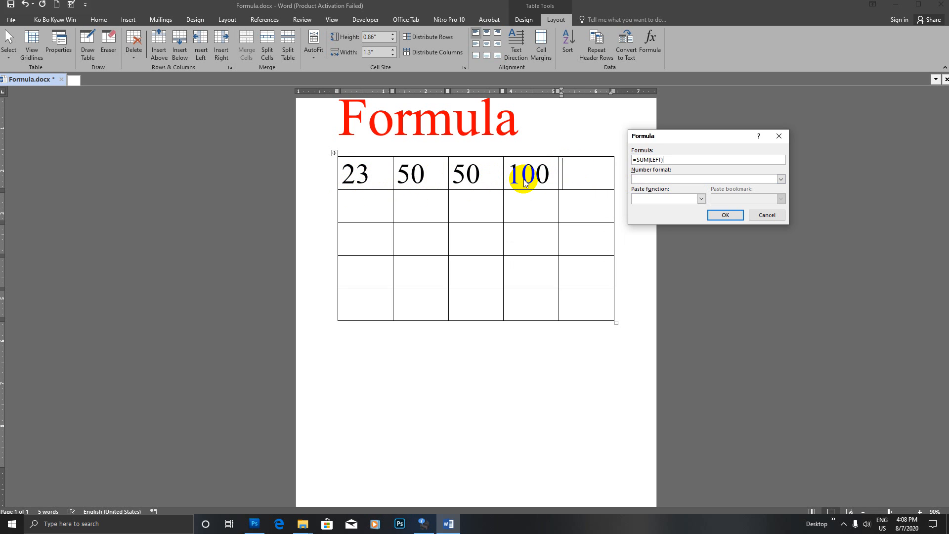
{"action": "left_click", "coordinate": [725, 214]}
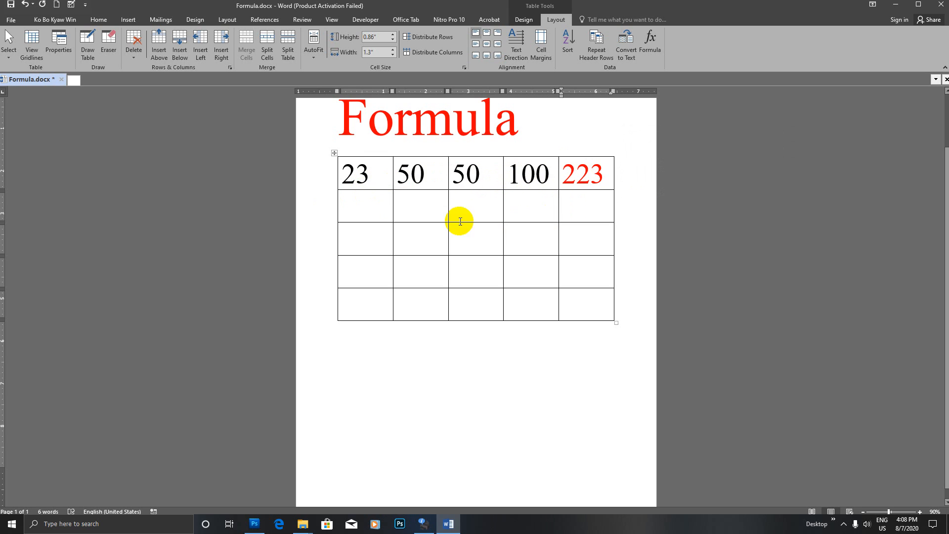
{"action": "left_click", "coordinate": [361, 202]}
- Enter 100, 10, 250 and 300 in row 2 and total them as 660 with =SUM(LEFT)
{"action": "type", "text": "100"}
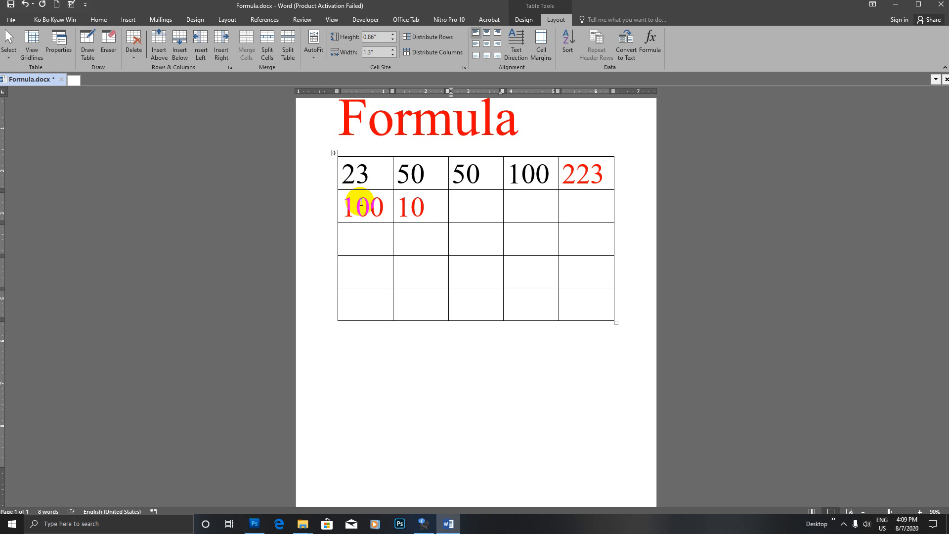
{"action": "type", "text": "30"}
{"action": "key", "text": "Tab"}
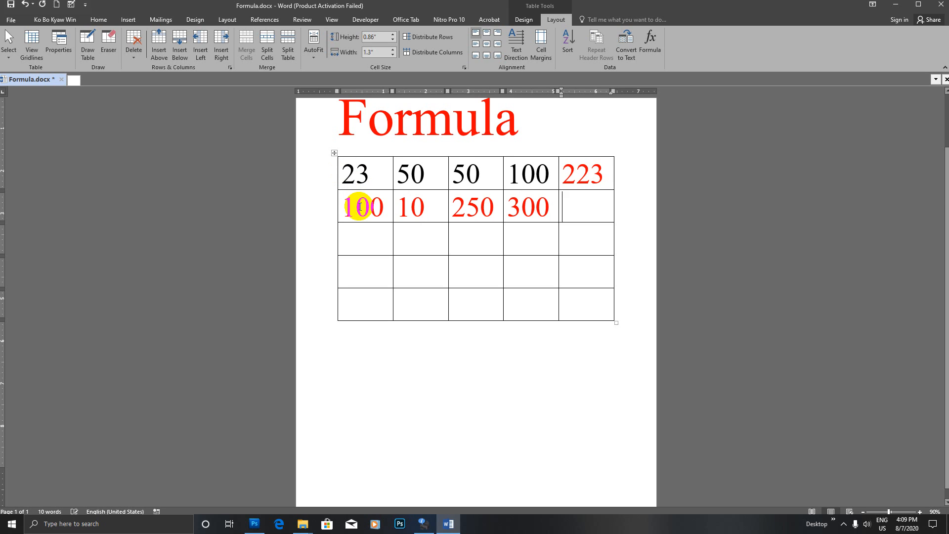
{"action": "left_click", "coordinate": [648, 43]}
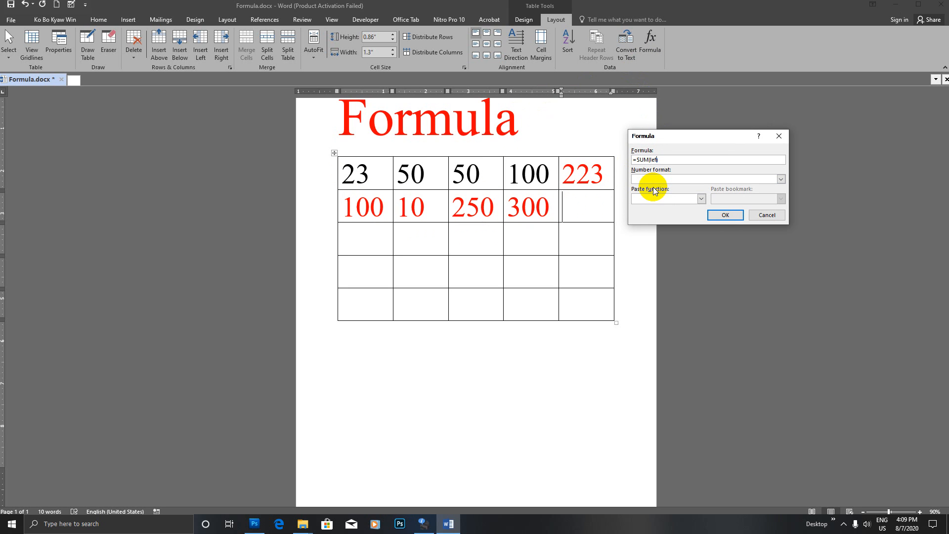
{"action": "key", "text": "Return"}
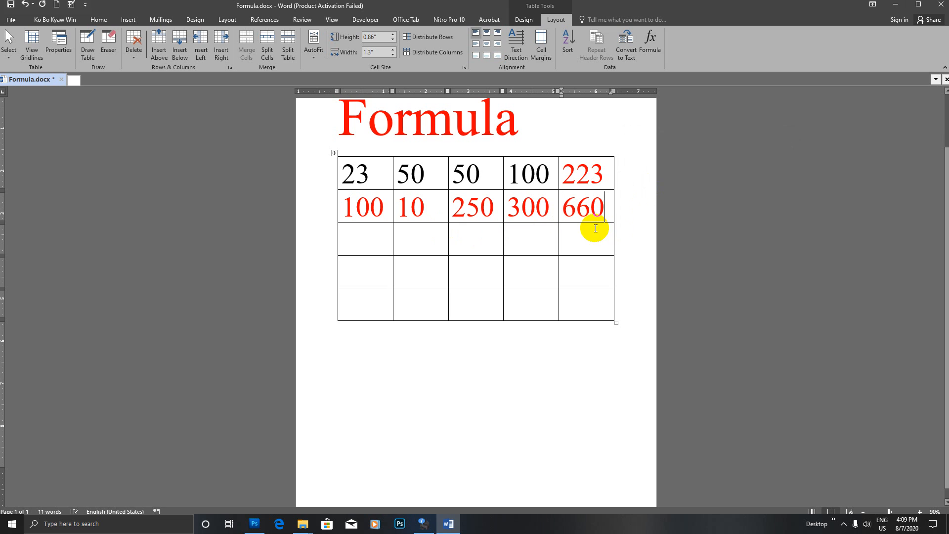
{"action": "left_click_drag", "start_coordinate": [563, 169], "coordinate": [595, 205]}
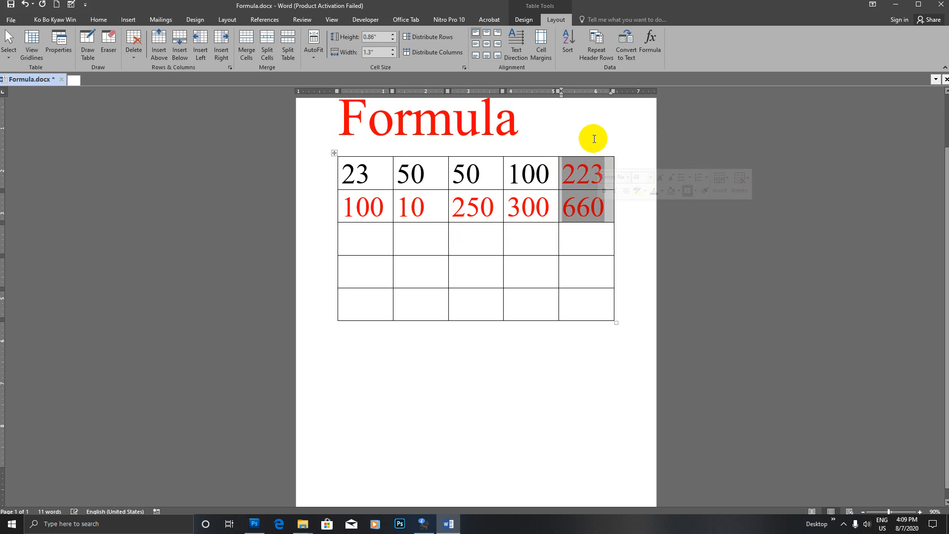
- Shade the table's fifth column blue
{"action": "left_click", "coordinate": [593, 144]}
{"action": "left_click_drag", "start_coordinate": [567, 171], "coordinate": [603, 303]}
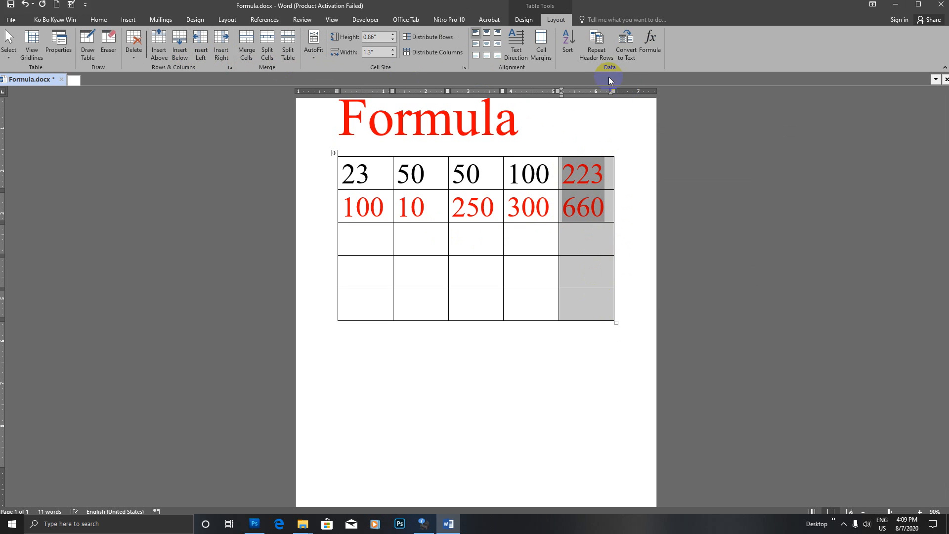
{"action": "right_click", "coordinate": [583, 174]}
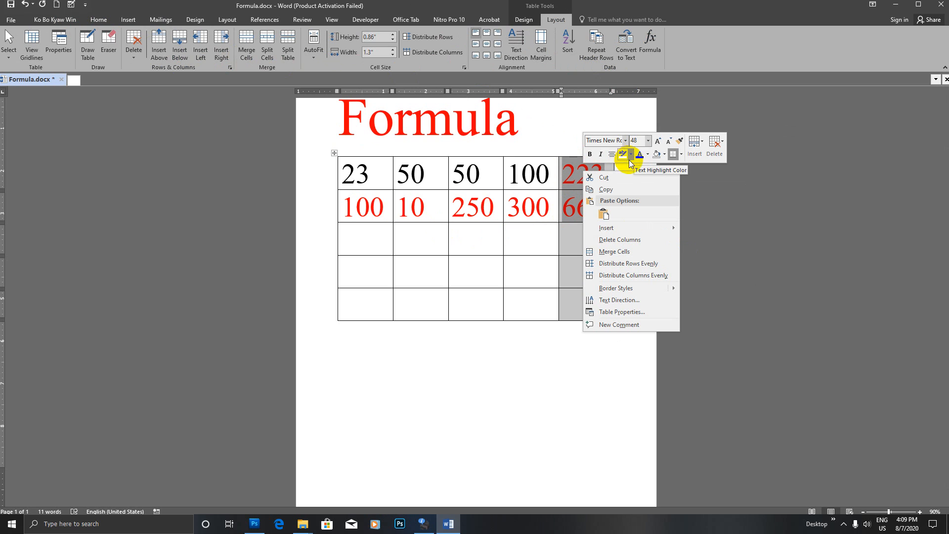
{"action": "left_click", "coordinate": [647, 154]}
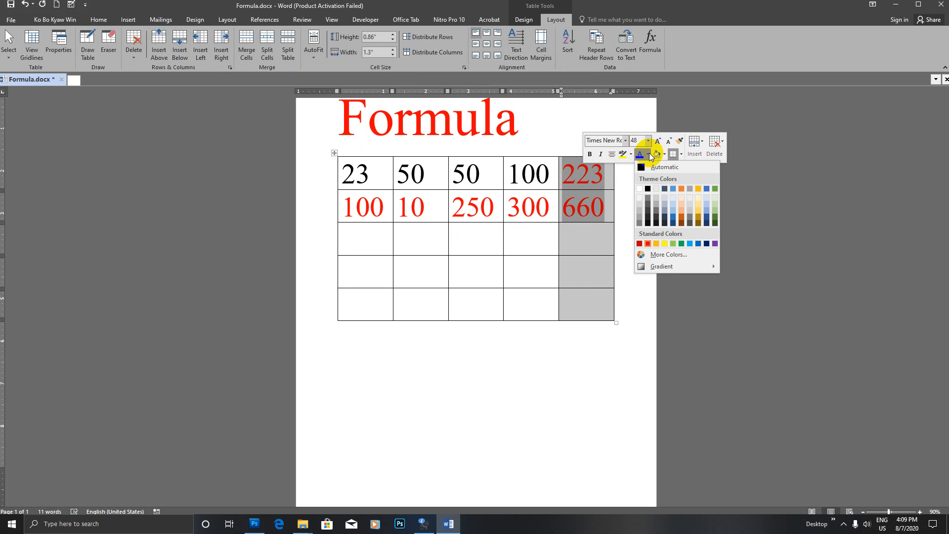
{"action": "left_click", "coordinate": [665, 155]}
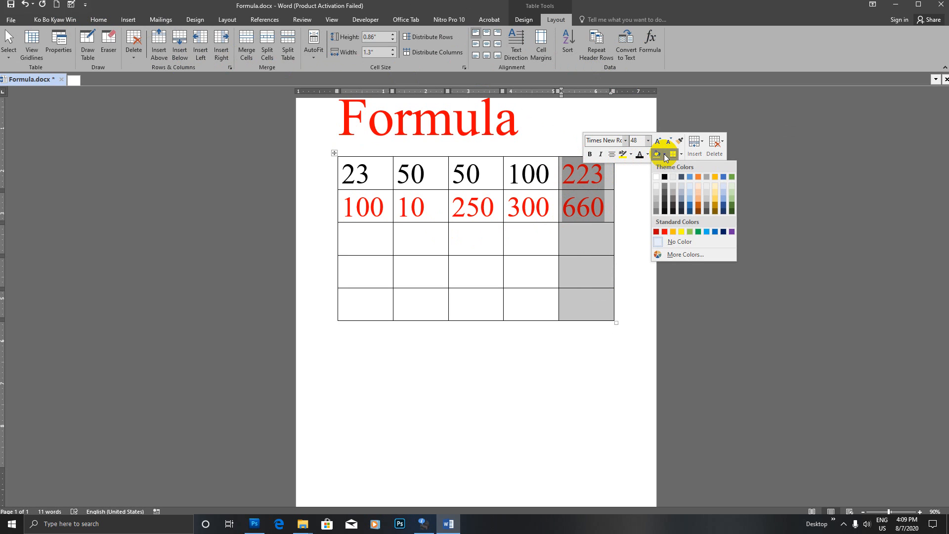
{"action": "left_click", "coordinate": [707, 232]}
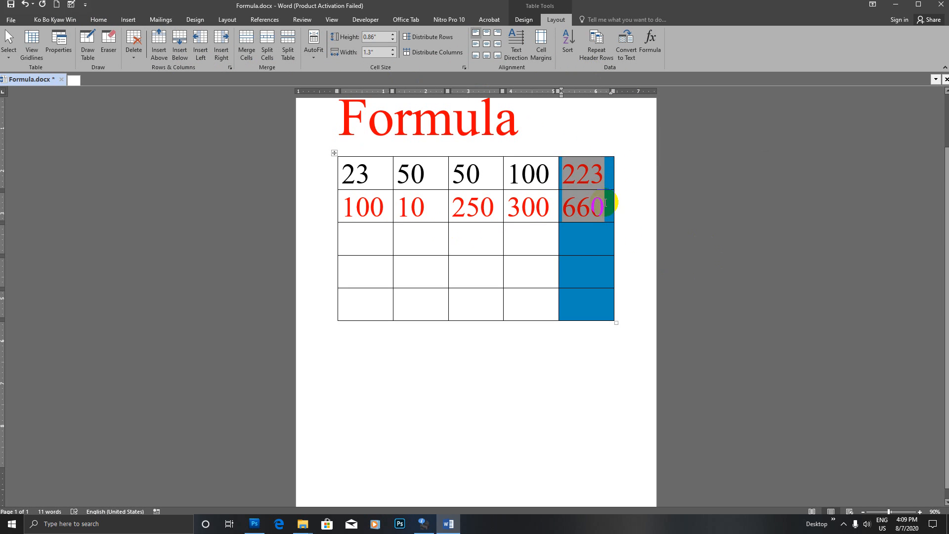
- Make the numbers in the first four columns black
{"action": "left_click", "coordinate": [591, 188]}
{"action": "left_click_drag", "start_coordinate": [349, 169], "coordinate": [514, 303]}
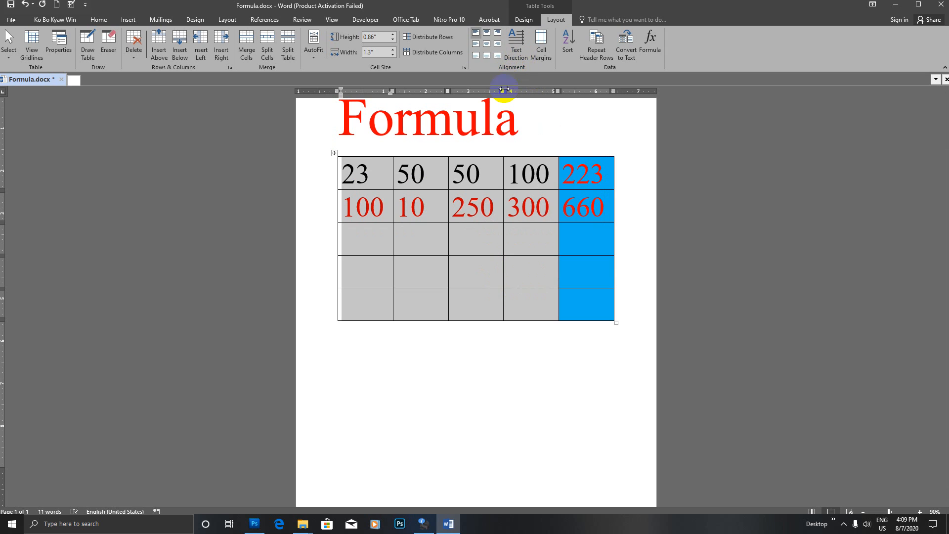
{"action": "right_click", "coordinate": [429, 180]}
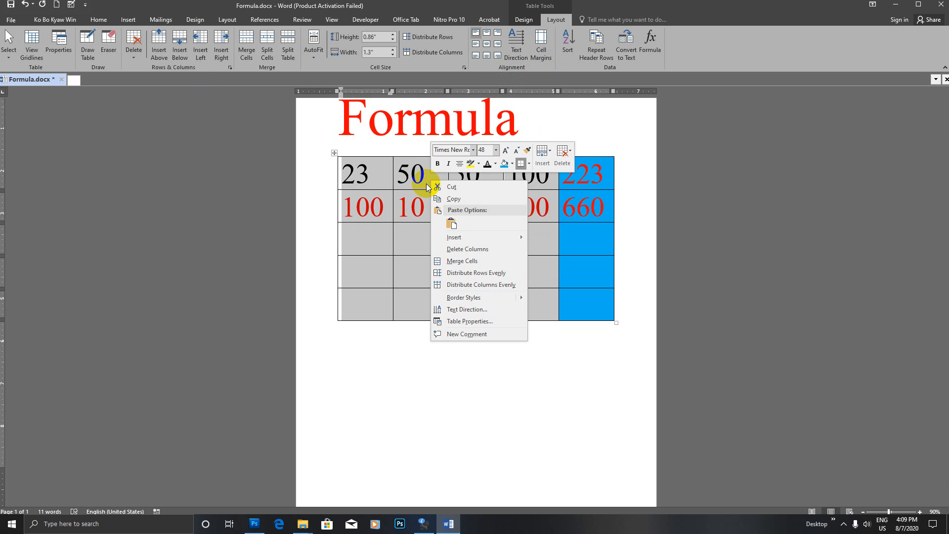
{"action": "left_click", "coordinate": [495, 163]}
{"action": "left_click", "coordinate": [495, 197]}
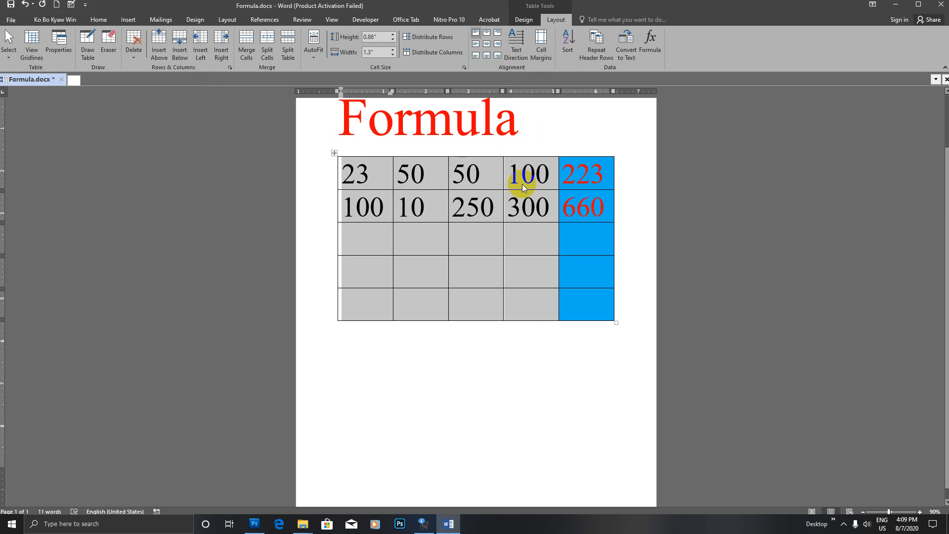
{"action": "right_click", "coordinate": [520, 212]}
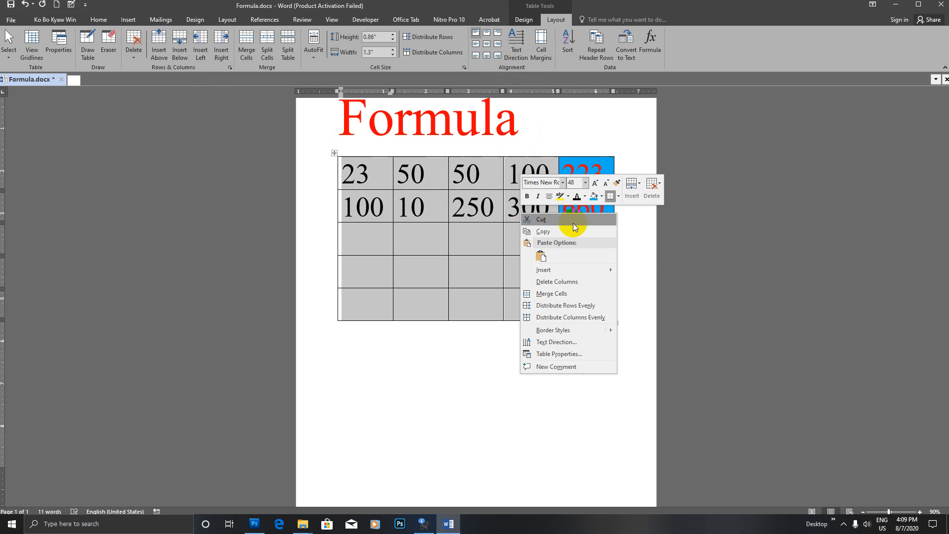
- Give the selected first four columns a yellow shading
{"action": "left_click", "coordinate": [602, 197]}
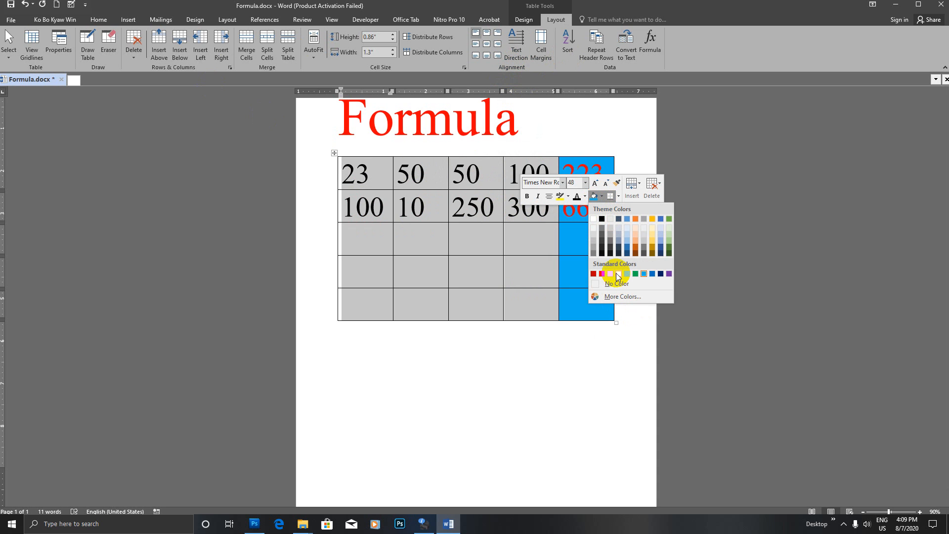
{"action": "left_click", "coordinate": [618, 275]}
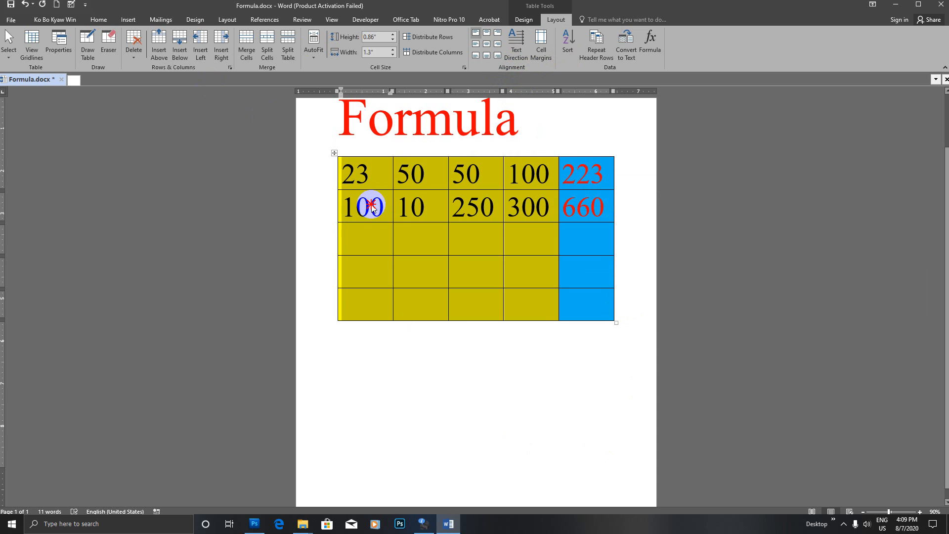
{"action": "left_click", "coordinate": [370, 204]}
{"action": "left_click_drag", "start_coordinate": [564, 174], "coordinate": [601, 174]}
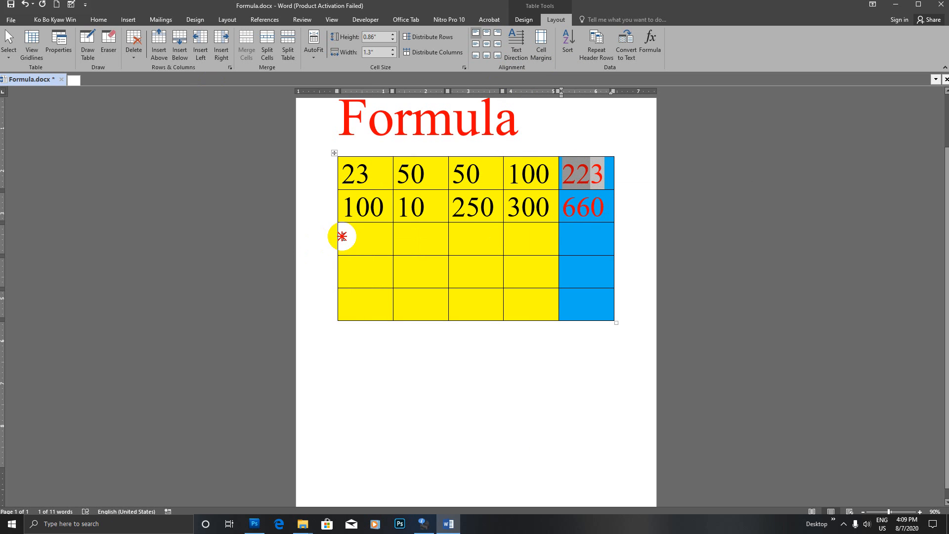
{"action": "left_click", "coordinate": [349, 242]}
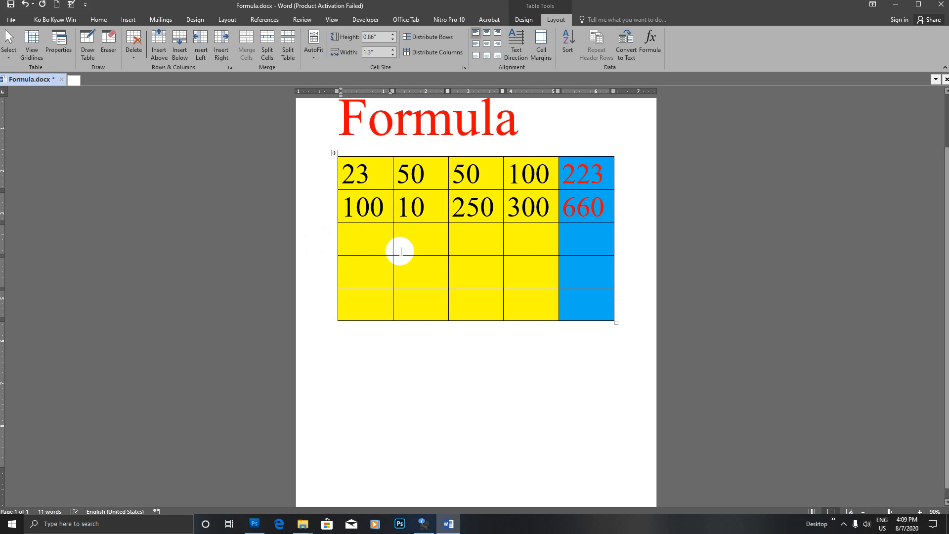
- Enter 120, 100, 50 and 73 in row 3 and total it as 343 with =SUM(LEFT)
{"action": "type", "text": "120"}
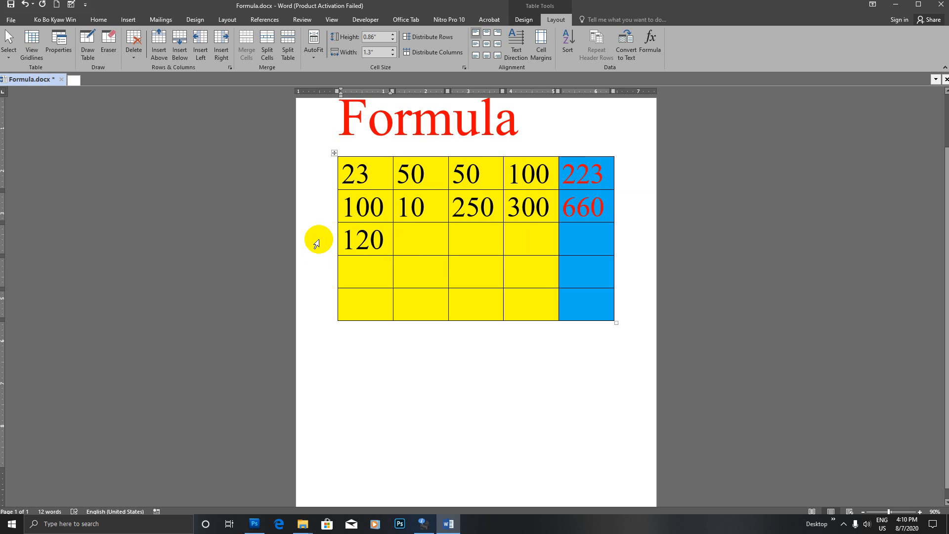
{"action": "type", "text": "100"}
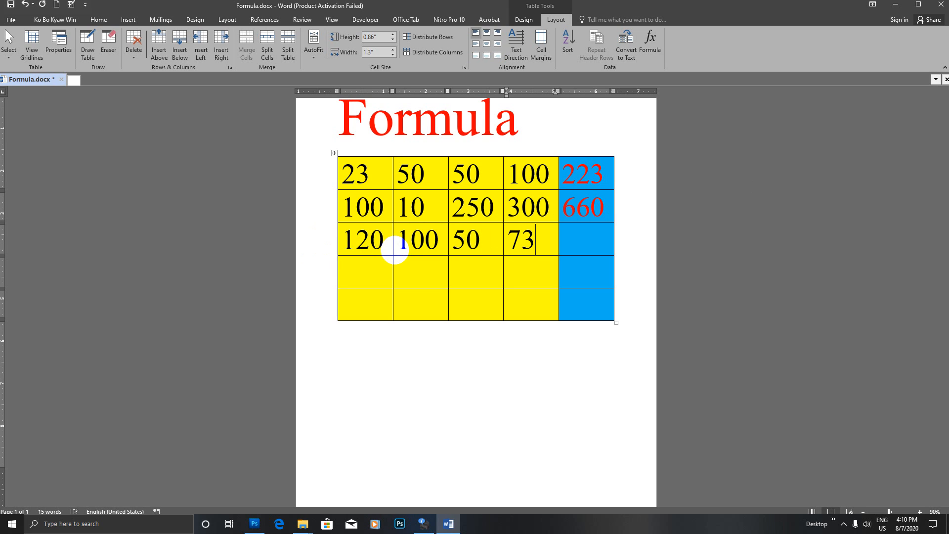
{"action": "left_click", "coordinate": [650, 45]}
{"action": "left_click_drag", "start_coordinate": [720, 131], "coordinate": [741, 132]}
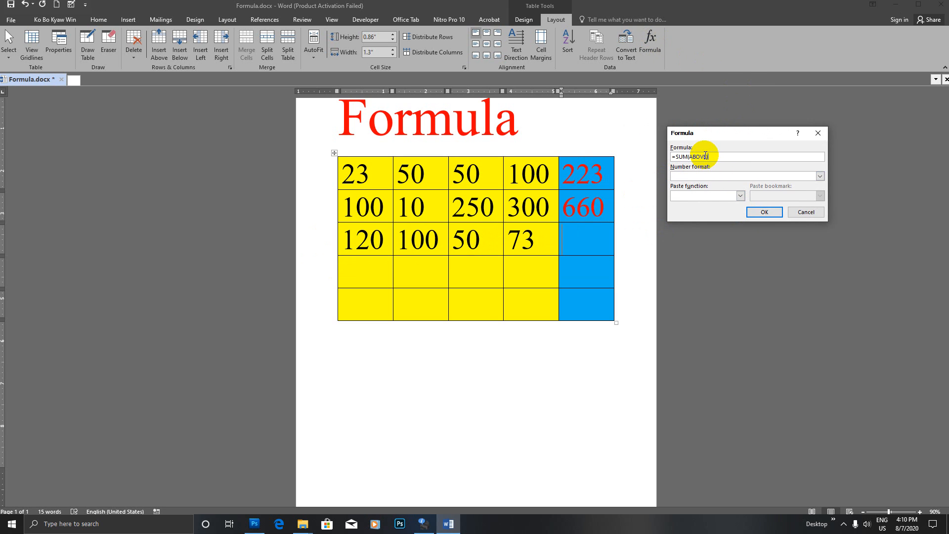
{"action": "key", "text": "BackSpace"}
{"action": "key", "text": "BackSpace"}
{"action": "key", "text": "BackSpace"}
{"action": "key", "text": "BackSpace"}
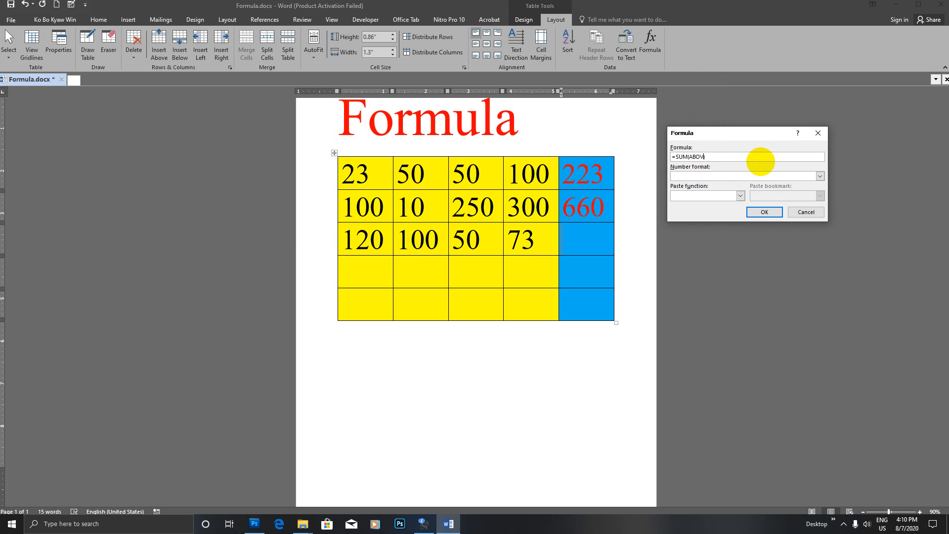
{"action": "type", "text": "left"}
{"action": "key", "text": "Return"}
- Fill row 4 with four 1s and total it as 4 with =SUM(LEFT)
{"action": "left_click", "coordinate": [382, 273]}
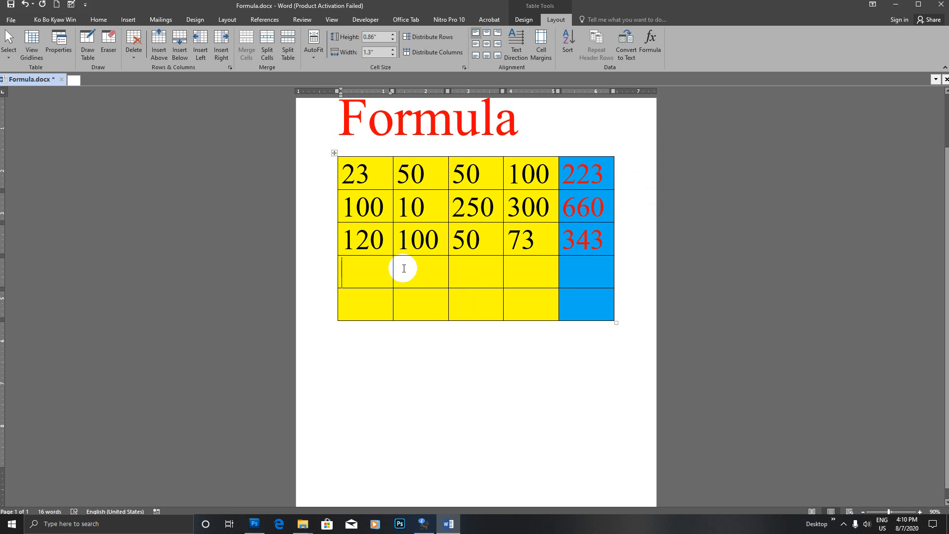
{"action": "type", "text": "1"}
{"action": "left_click", "coordinate": [403, 268]}
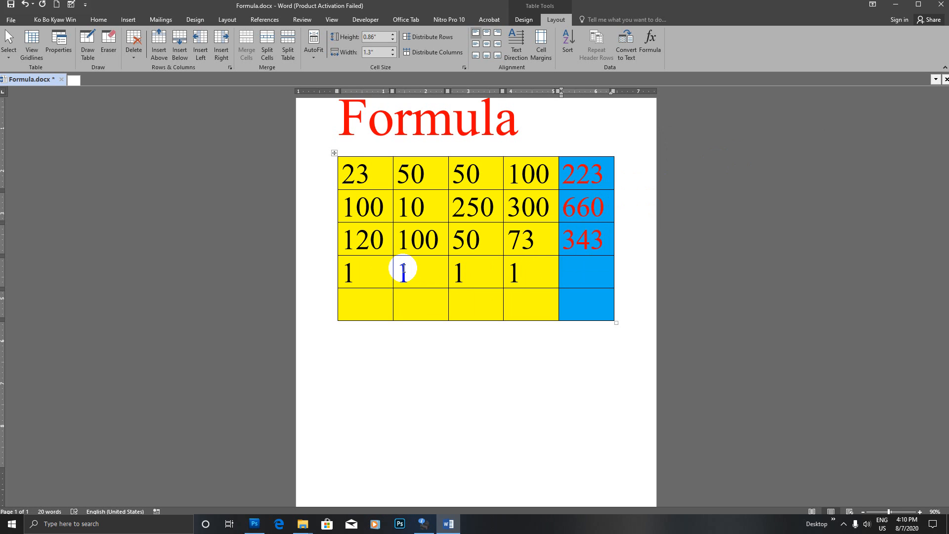
{"action": "key", "text": "Tab"}
{"action": "key", "text": "Tab"}
{"action": "key", "text": "Tab"}
{"action": "left_click", "coordinate": [650, 39]}
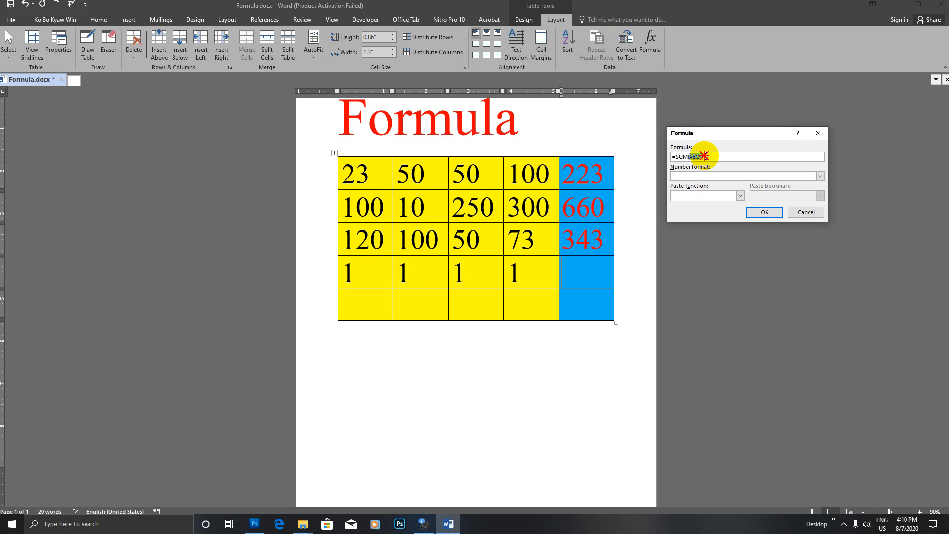
{"action": "type", "text": "left"}
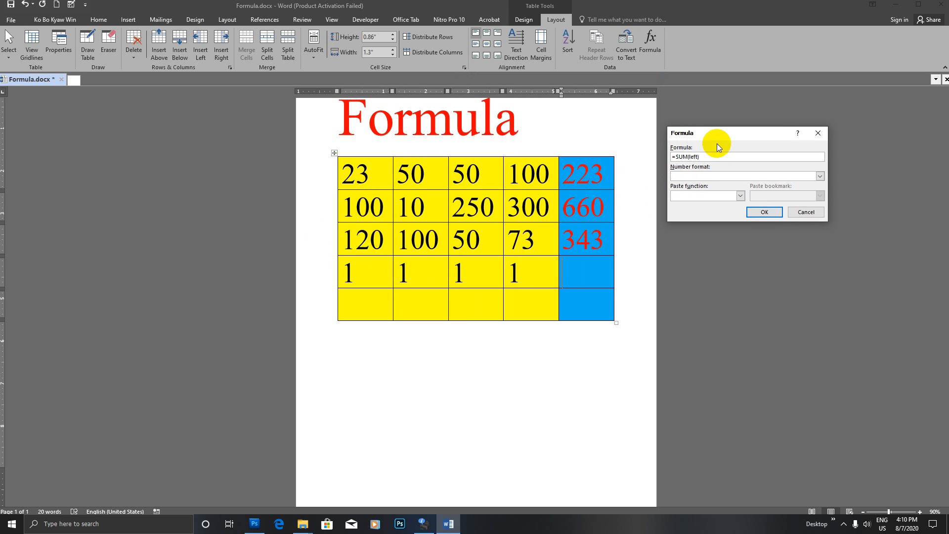
{"action": "key", "text": "Return"}
{"action": "left_click", "coordinate": [595, 271]}
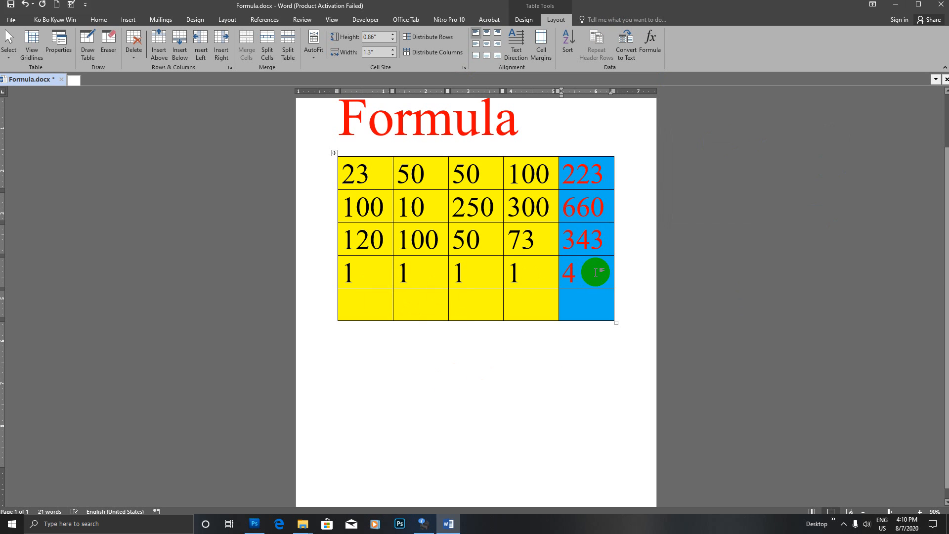
{"action": "left_click", "coordinate": [364, 305]}
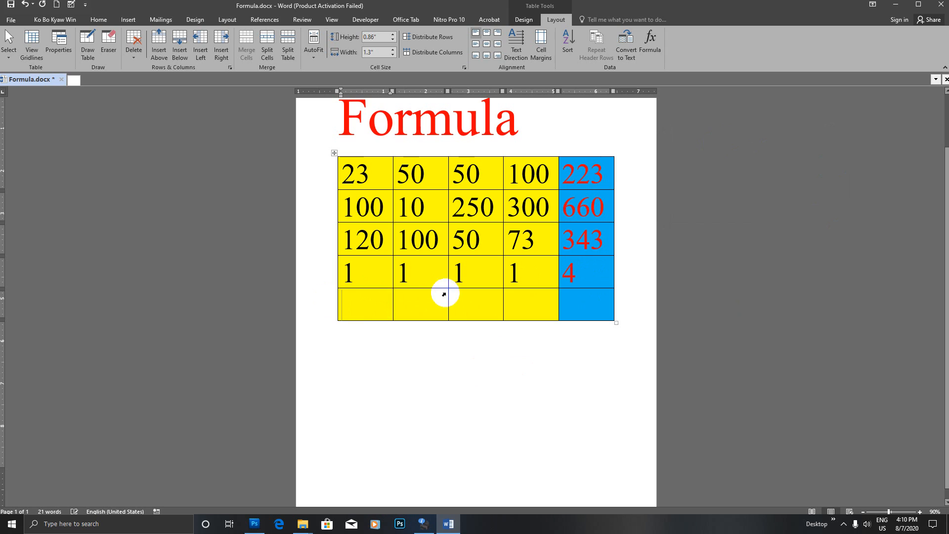
- Select the empty fifth row and give it a blue shading
{"action": "left_click", "coordinate": [346, 299]}
{"action": "left_click", "coordinate": [326, 309]}
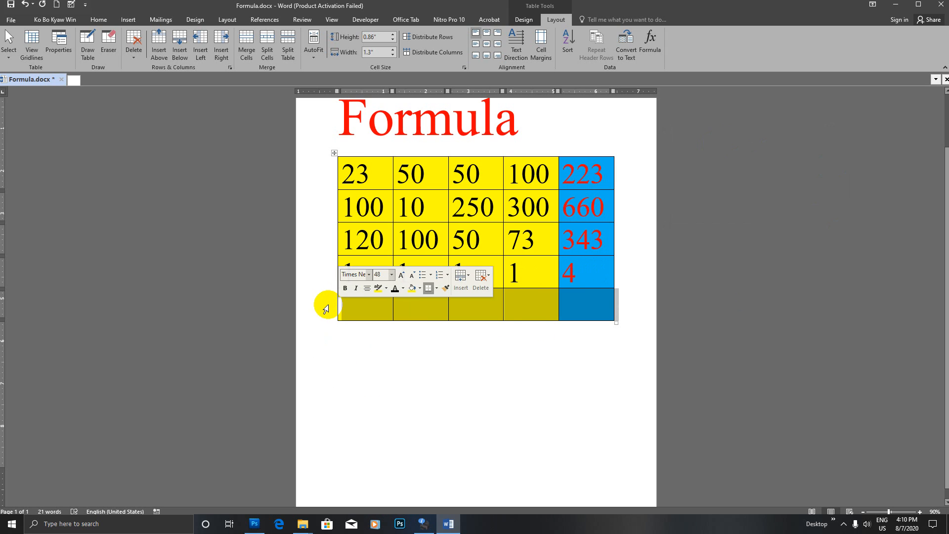
{"action": "left_click", "coordinate": [327, 307]}
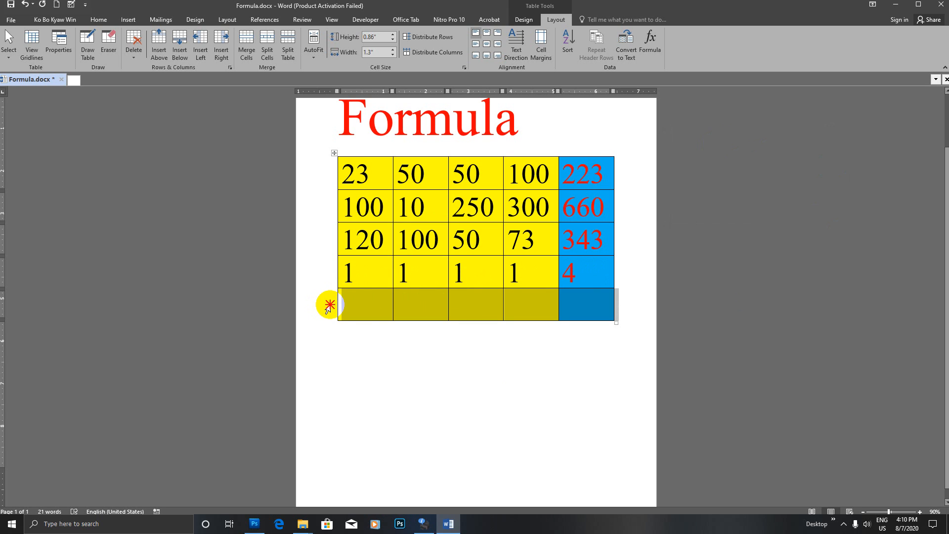
{"action": "right_click", "coordinate": [373, 306]}
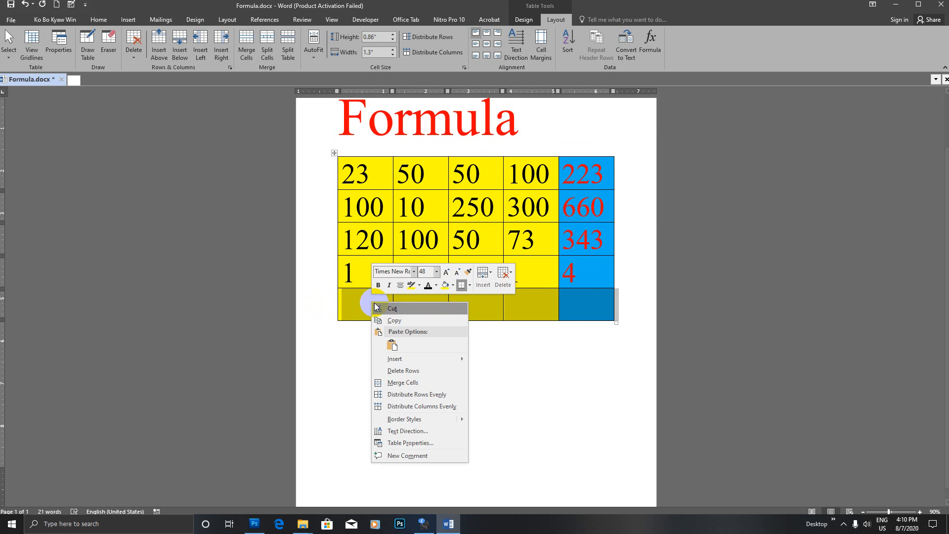
{"action": "left_click", "coordinate": [453, 286]}
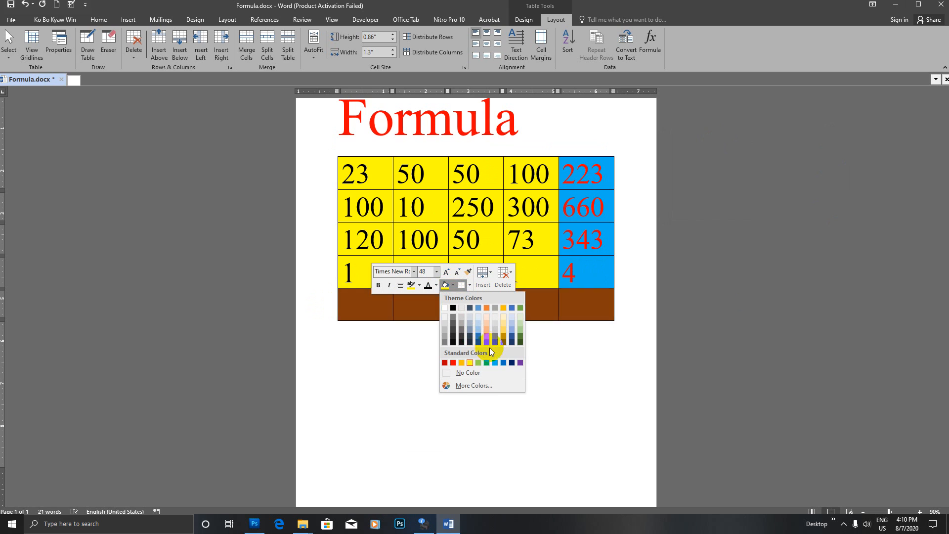
{"action": "left_click", "coordinate": [495, 362]}
{"action": "left_click", "coordinate": [525, 306]}
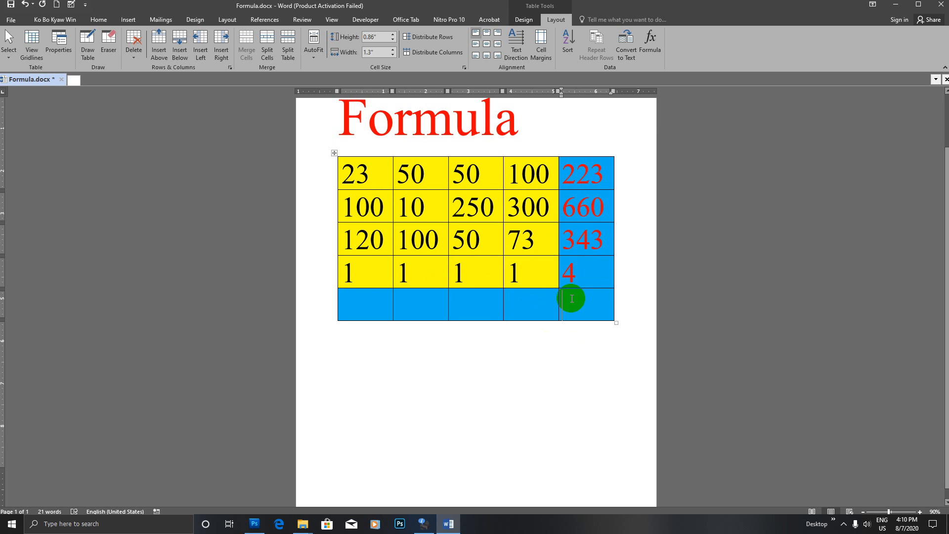
- Reselect the fifth row's cells and change their shading to green
{"action": "left_click_drag", "start_coordinate": [354, 307], "coordinate": [579, 307]}
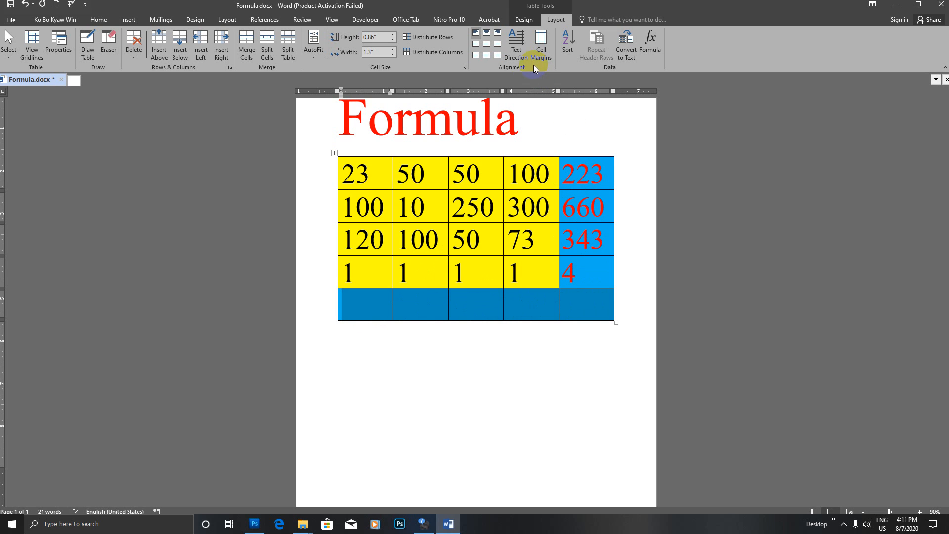
{"action": "left_click", "coordinate": [447, 305]}
{"action": "left_click_drag", "start_coordinate": [345, 318], "coordinate": [588, 309]}
{"action": "right_click", "coordinate": [587, 309]}
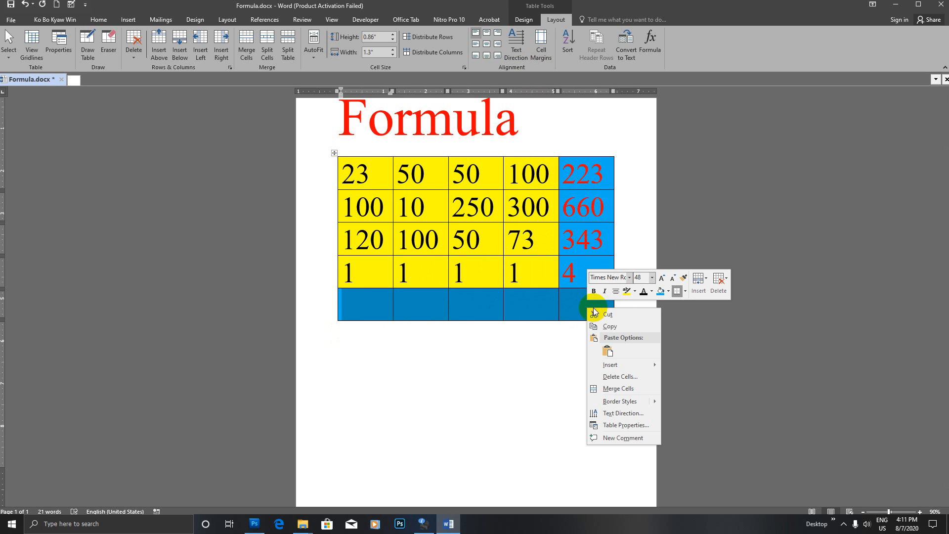
{"action": "left_click", "coordinate": [668, 292]}
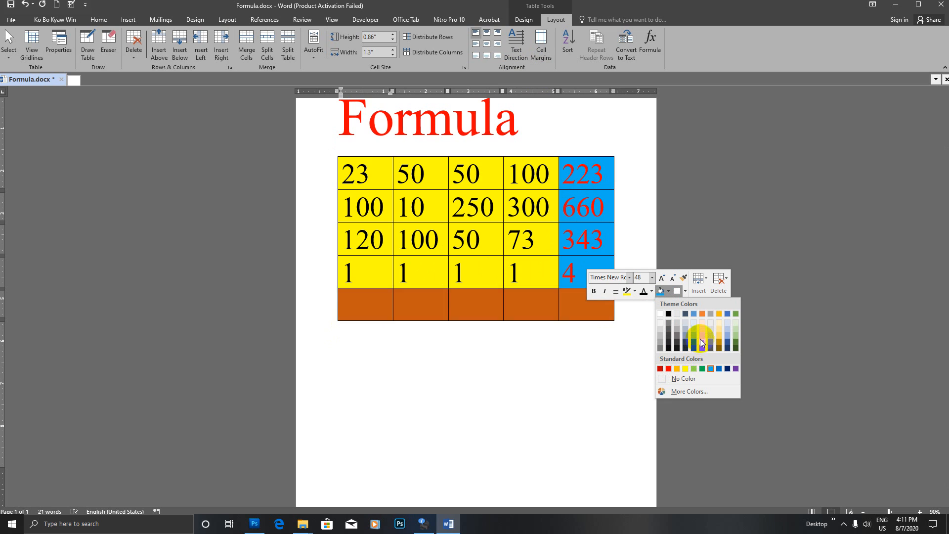
{"action": "left_click", "coordinate": [733, 342]}
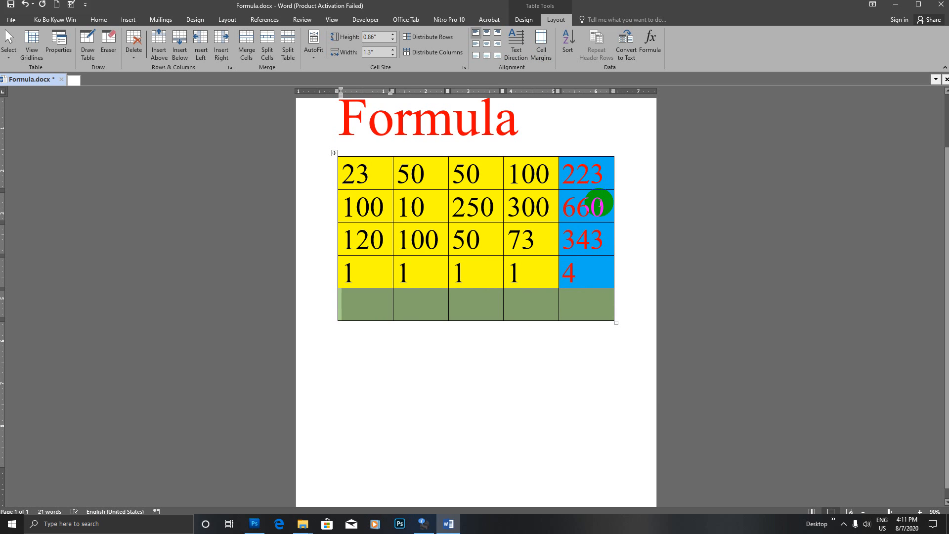
{"action": "left_click", "coordinate": [356, 300]}
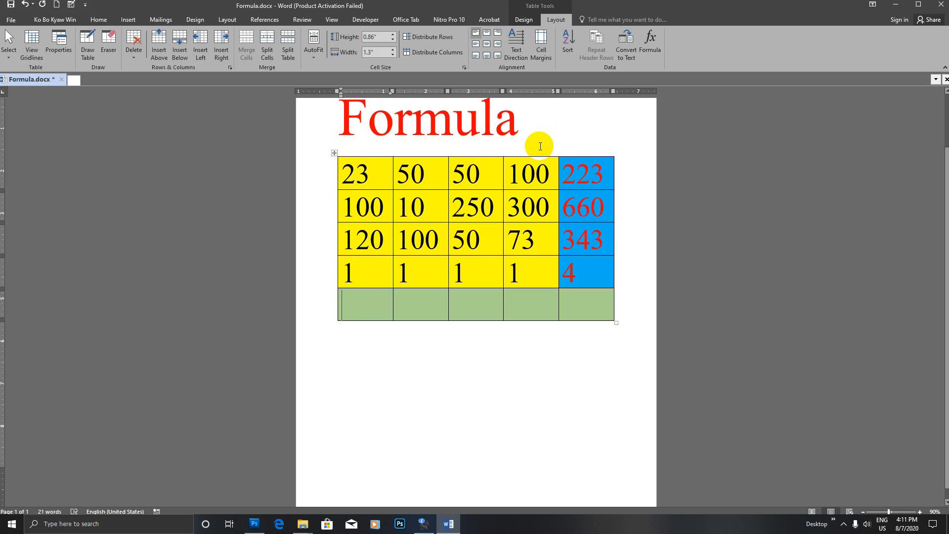
- Add =SUM(ABOVE) totals to the first two green cells, giving 244 and 161
{"action": "left_click", "coordinate": [650, 42]}
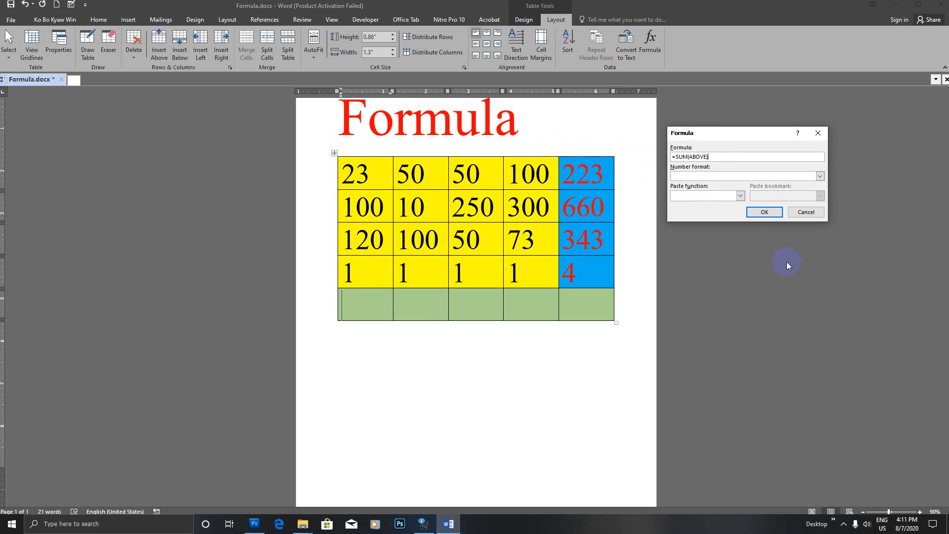
{"action": "left_click", "coordinate": [756, 211]}
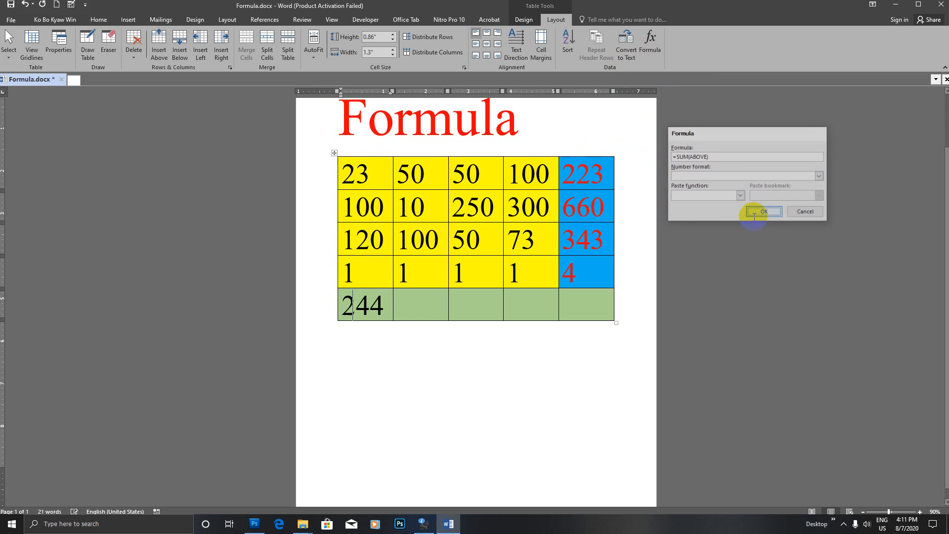
{"action": "left_click", "coordinate": [411, 296]}
{"action": "left_click", "coordinate": [649, 42]}
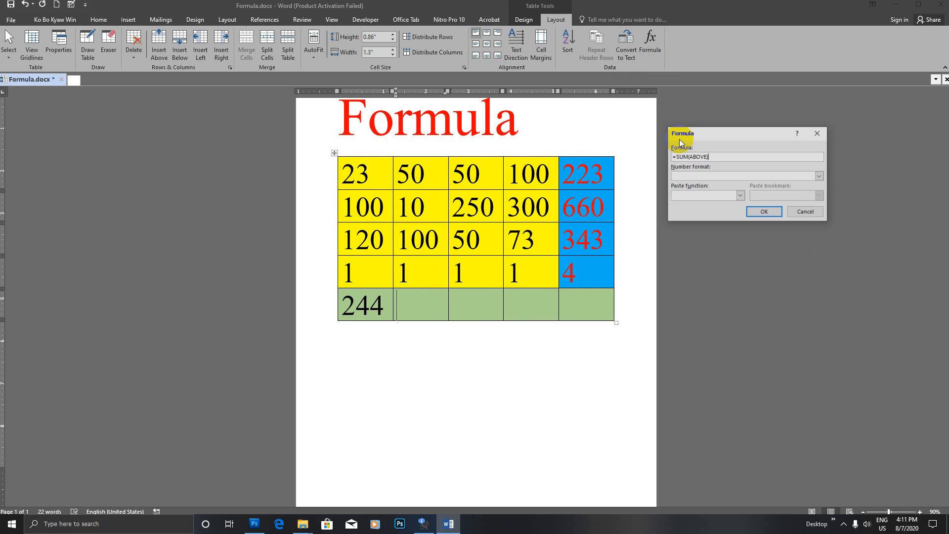
{"action": "left_click", "coordinate": [764, 211]}
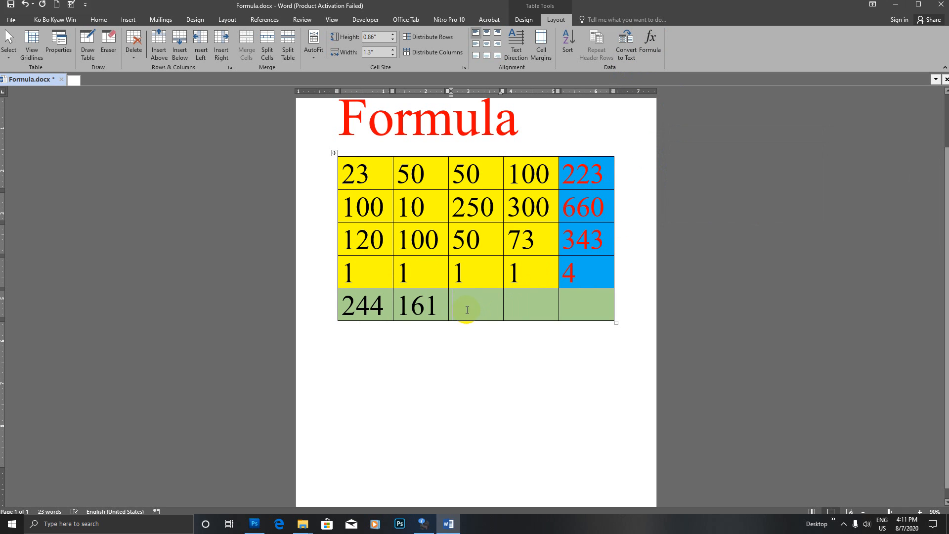
- Add =SUM(ABOVE) totals 351 and 474 to the third and fourth green cells
{"action": "left_click_drag", "start_coordinate": [489, 304], "coordinate": [518, 303]}
{"action": "left_click", "coordinate": [650, 42]}
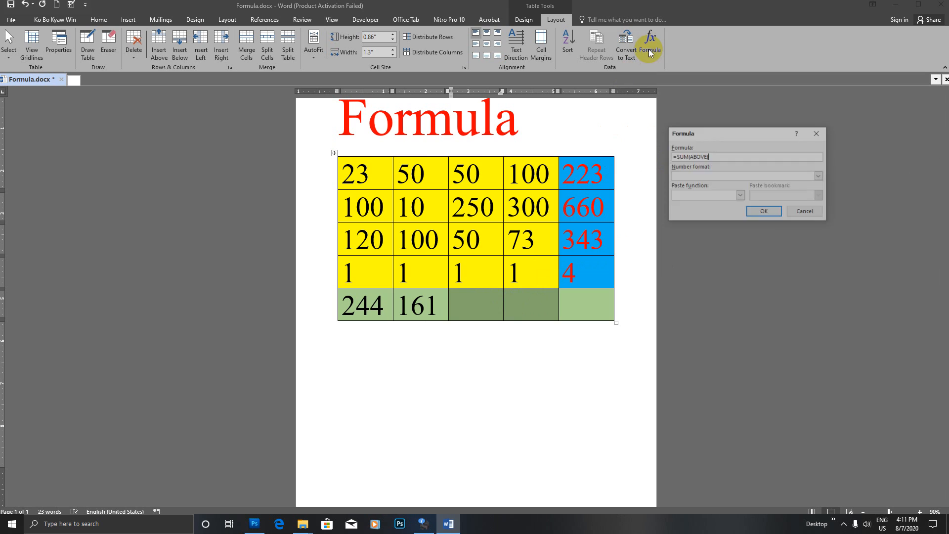
{"action": "left_click", "coordinate": [755, 212]}
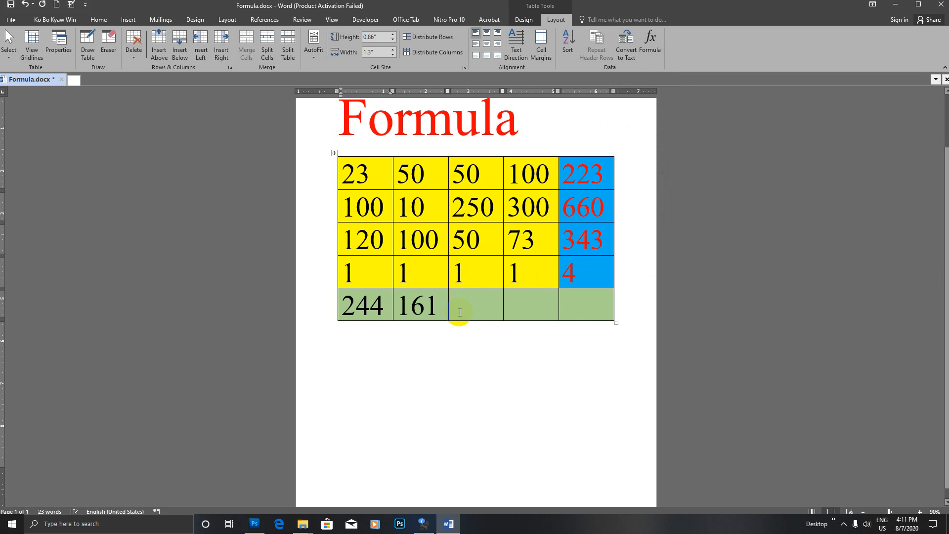
{"action": "left_click", "coordinate": [650, 47]}
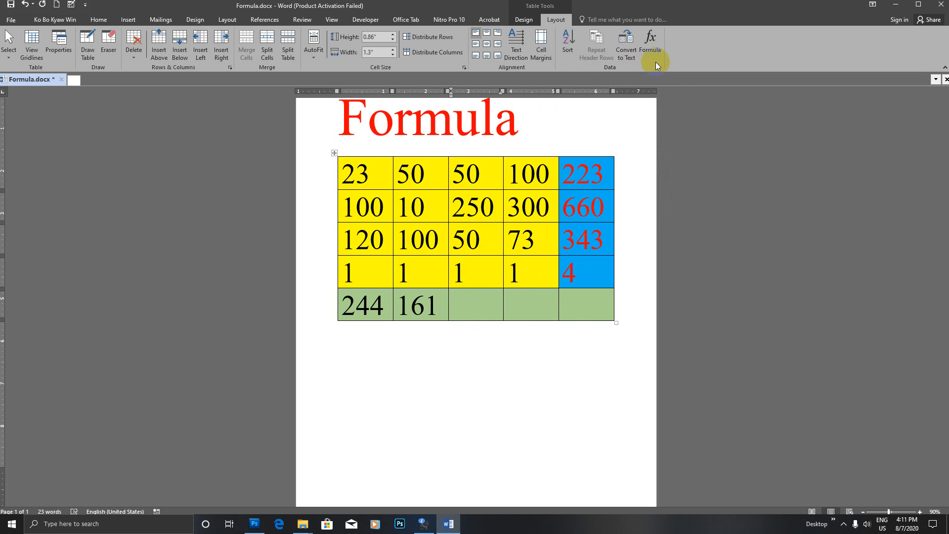
{"action": "left_click", "coordinate": [763, 211]}
{"action": "left_click", "coordinate": [512, 302]}
{"action": "left_click", "coordinate": [647, 43]}
{"action": "left_click", "coordinate": [769, 209]}
- Total the last green cell as 1230 with =SUM(ABOVE)
{"action": "left_click", "coordinate": [585, 287]}
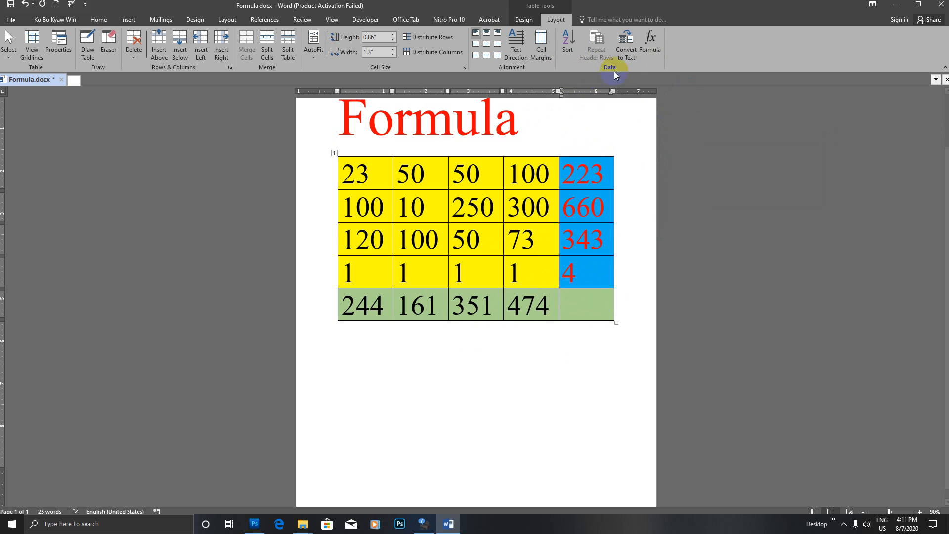
{"action": "left_click", "coordinate": [649, 42]}
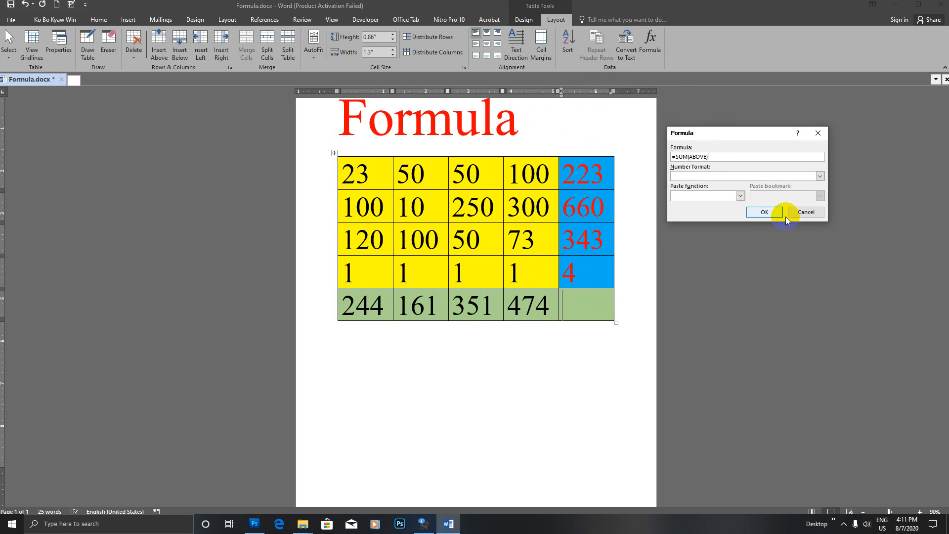
{"action": "left_click", "coordinate": [769, 212]}
{"action": "left_click_drag", "start_coordinate": [561, 174], "coordinate": [595, 207]}
{"action": "left_click_drag", "start_coordinate": [557, 239], "coordinate": [580, 239]}
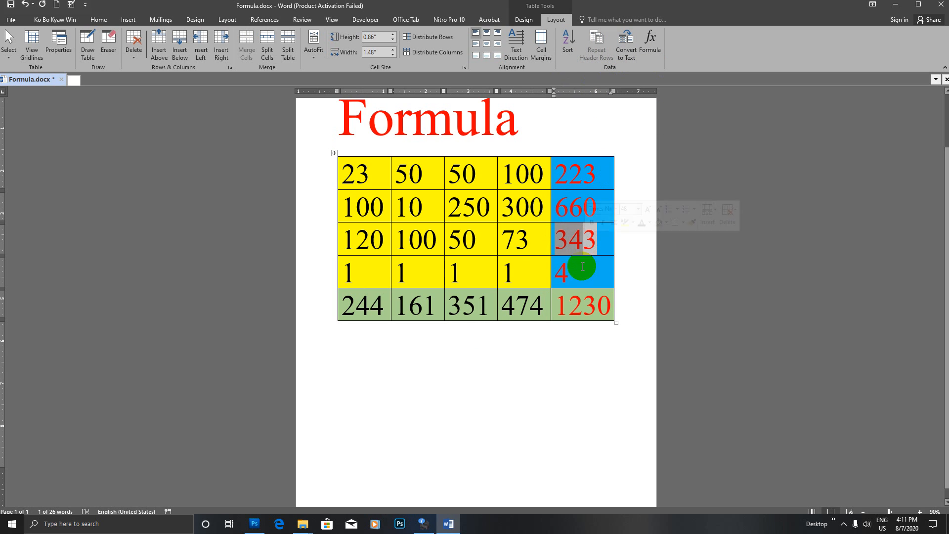
{"action": "left_click_drag", "start_coordinate": [568, 272], "coordinate": [555, 273]}
{"action": "left_click_drag", "start_coordinate": [557, 306], "coordinate": [615, 304]}
{"action": "left_click_drag", "start_coordinate": [505, 171], "coordinate": [550, 272]}
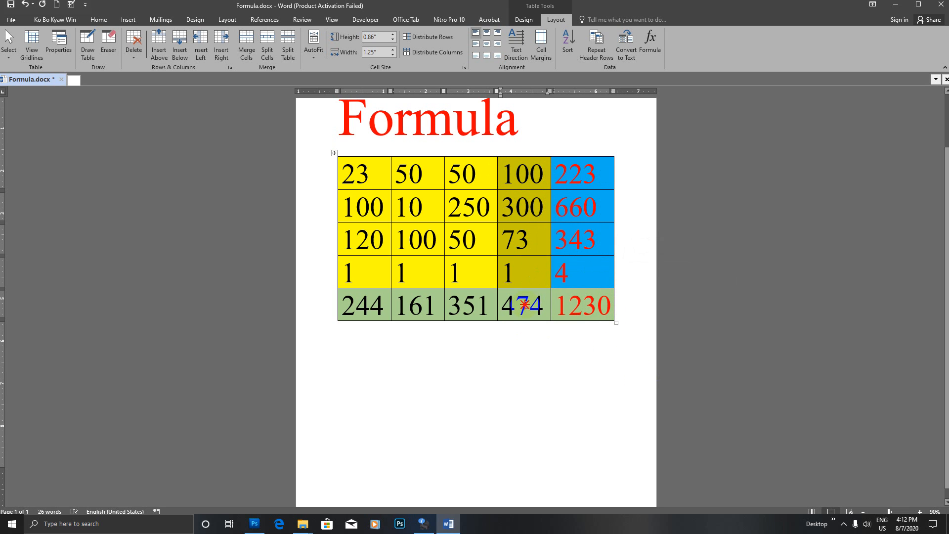
{"action": "left_click", "coordinate": [523, 305]}
{"action": "left_click_drag", "start_coordinate": [461, 171], "coordinate": [479, 269]}
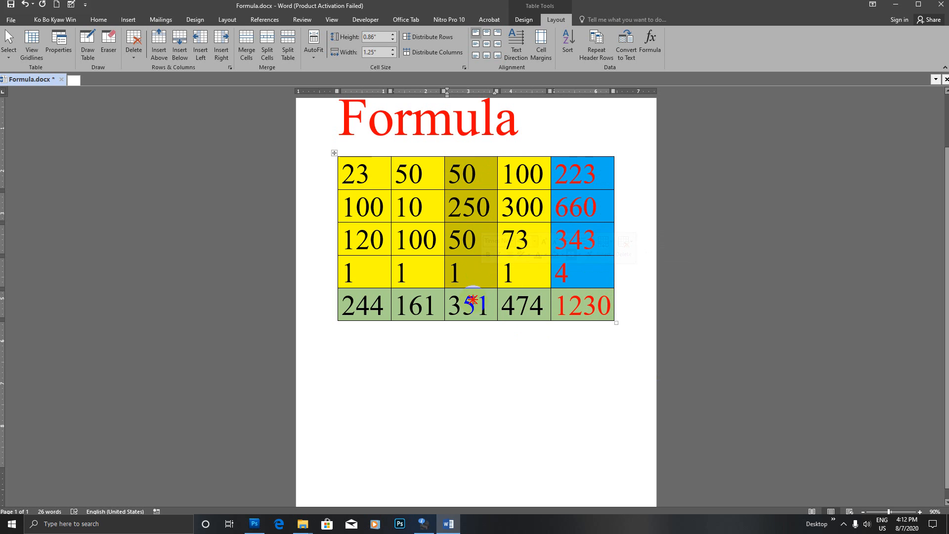
{"action": "left_click", "coordinate": [473, 299]}
{"action": "left_click_drag", "start_coordinate": [396, 170], "coordinate": [431, 277]}
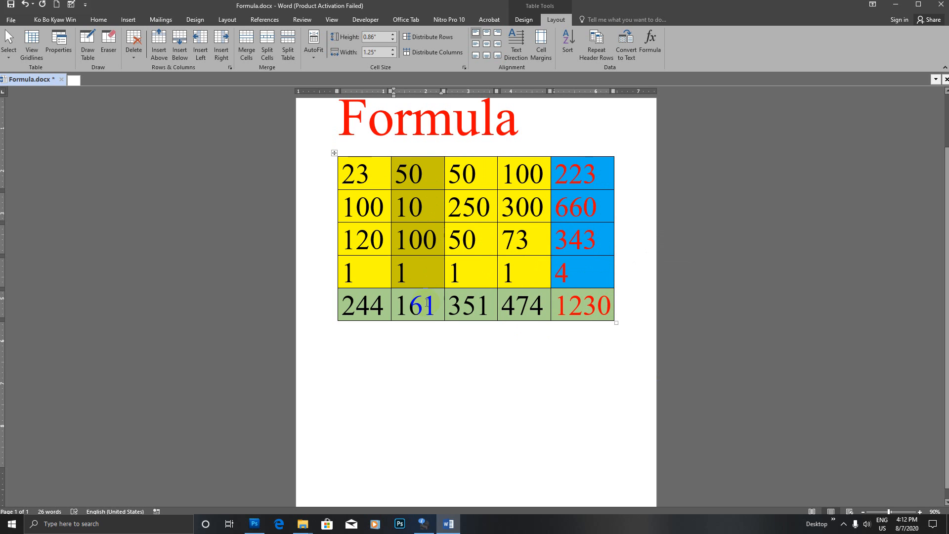
{"action": "left_click", "coordinate": [422, 304]}
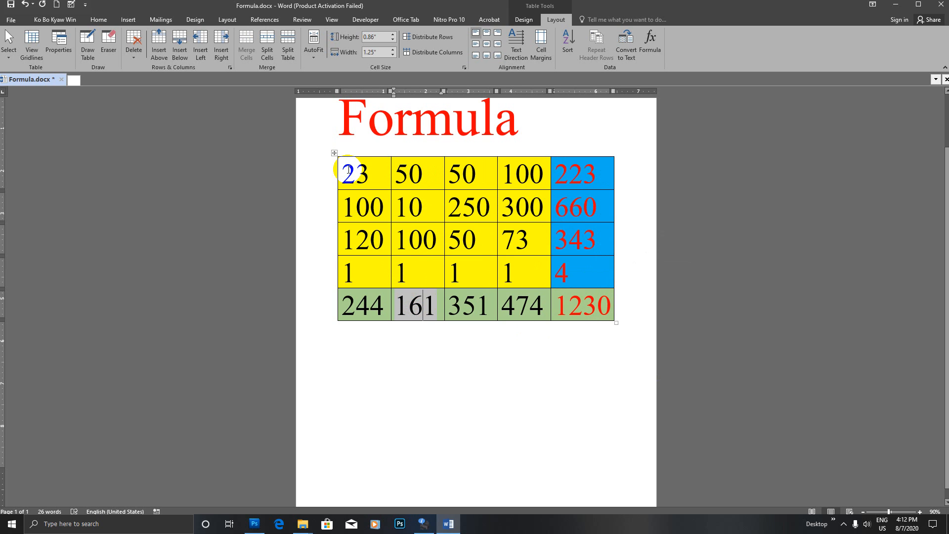
{"action": "double_click", "coordinate": [345, 207]}
{"action": "double_click", "coordinate": [360, 239]}
{"action": "double_click", "coordinate": [346, 273]}
{"action": "left_click_drag", "start_coordinate": [344, 305], "coordinate": [386, 304]}
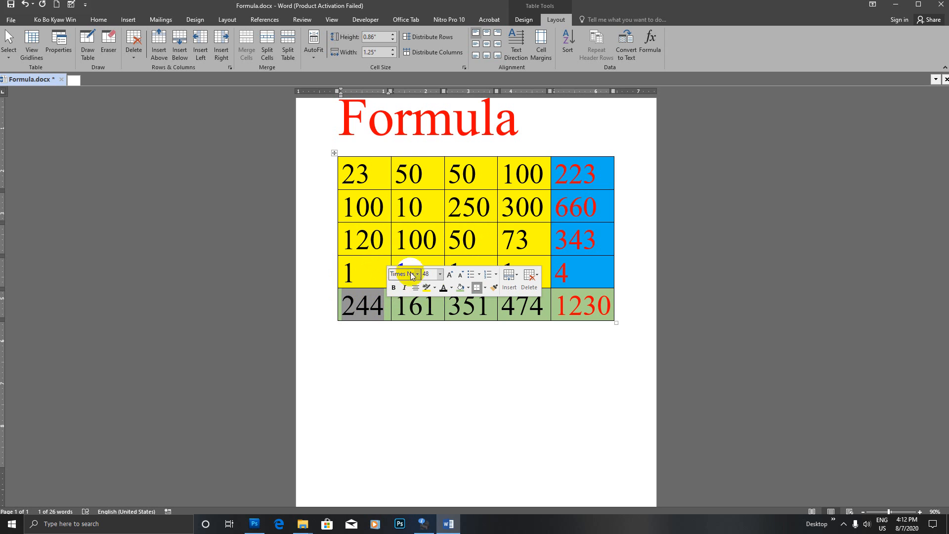
{"action": "left_click", "coordinate": [602, 264]}
{"action": "scroll", "coordinate": [602, 266], "scroll_direction": "up", "scroll_amount": 2}
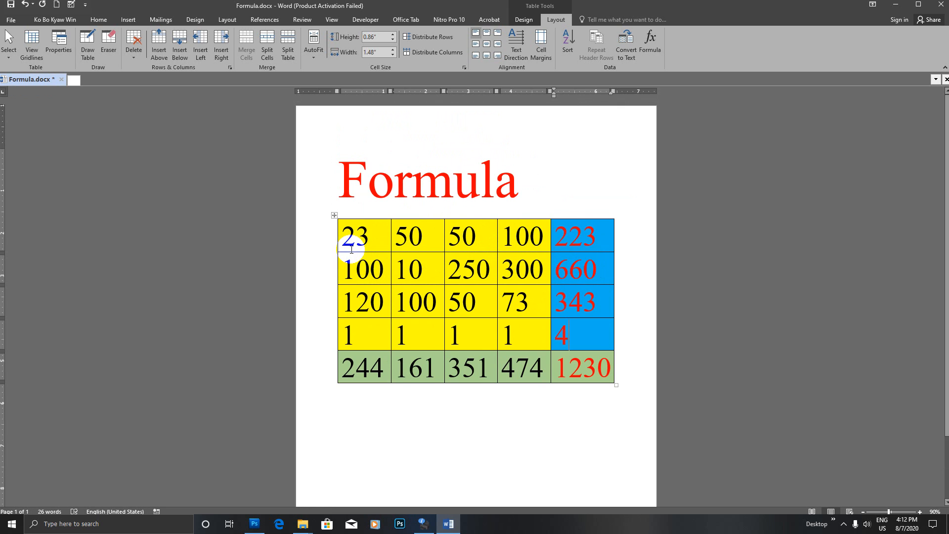
- Convert the whole Formula table to text separated by Tabs
{"action": "left_click", "coordinate": [335, 216]}
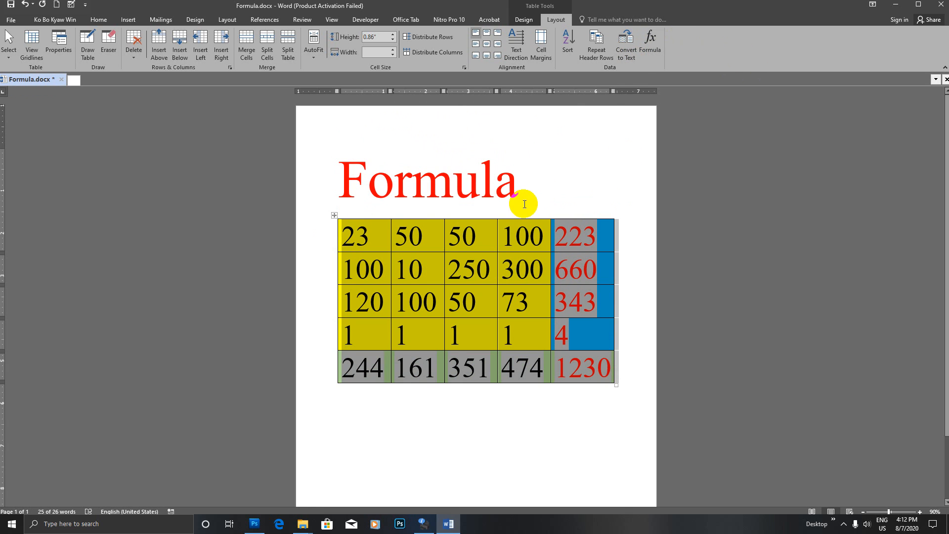
{"action": "left_click", "coordinate": [626, 50]}
{"action": "left_click_drag", "start_coordinate": [471, 198], "coordinate": [786, 167]}
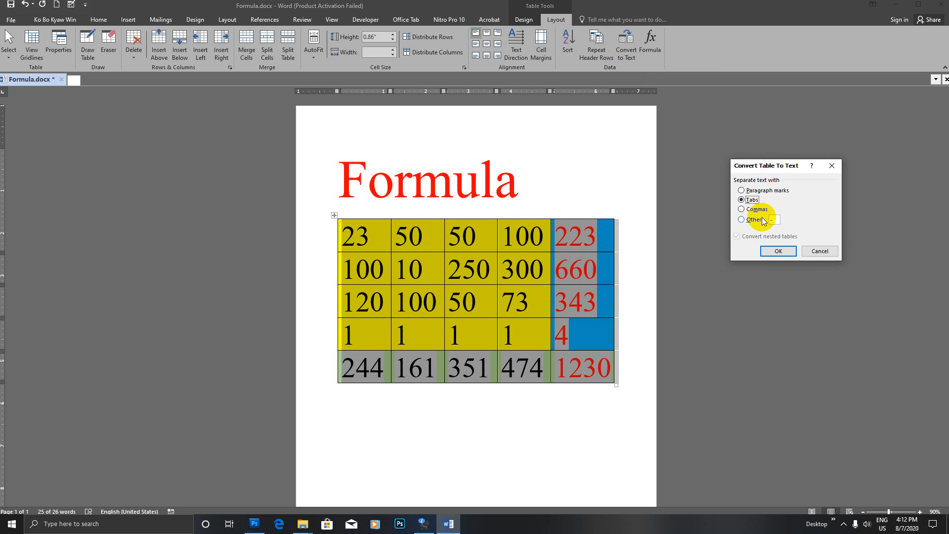
{"action": "left_click", "coordinate": [742, 200]}
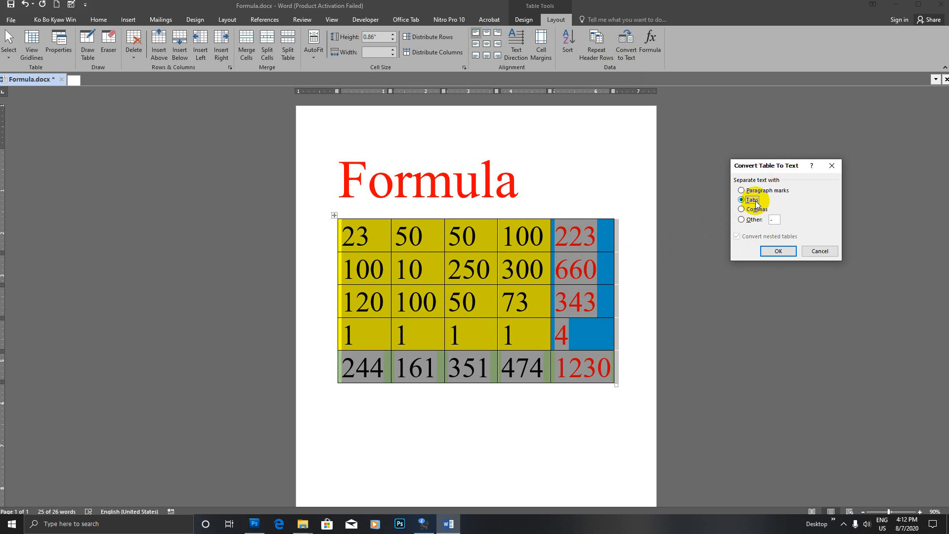
{"action": "left_click", "coordinate": [768, 250]}
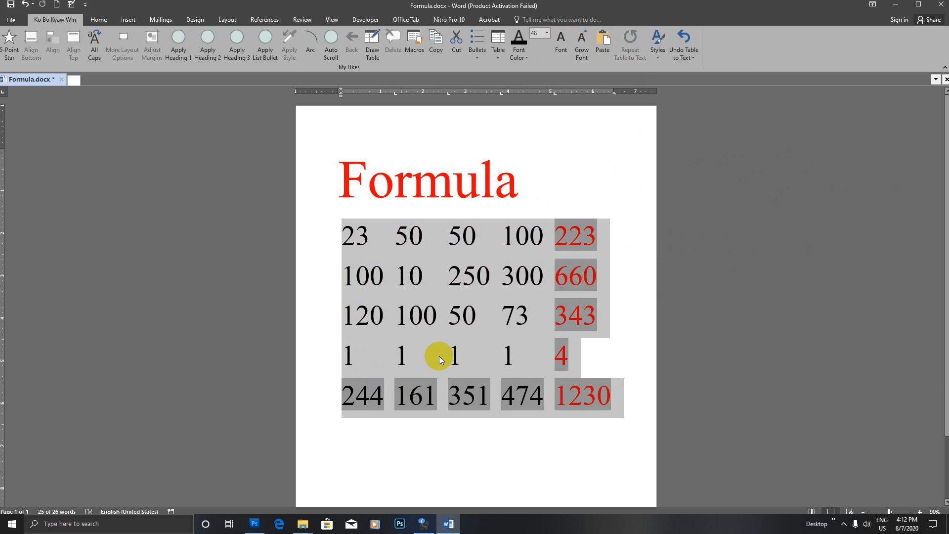
- Select all five rows of the converted text, starting from 23
{"action": "left_click", "coordinate": [444, 315]}
{"action": "left_click", "coordinate": [342, 232]}
{"action": "left_click_drag", "start_coordinate": [343, 233], "coordinate": [585, 398]}
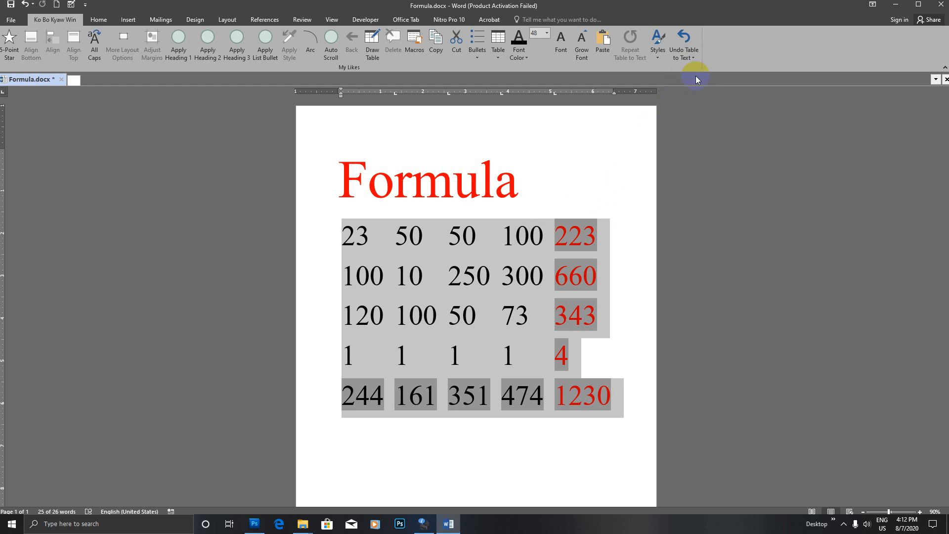
- Undo Table to Text from the Undo list, restoring the coloured table with its Layout tools
{"action": "left_click", "coordinate": [692, 58]}
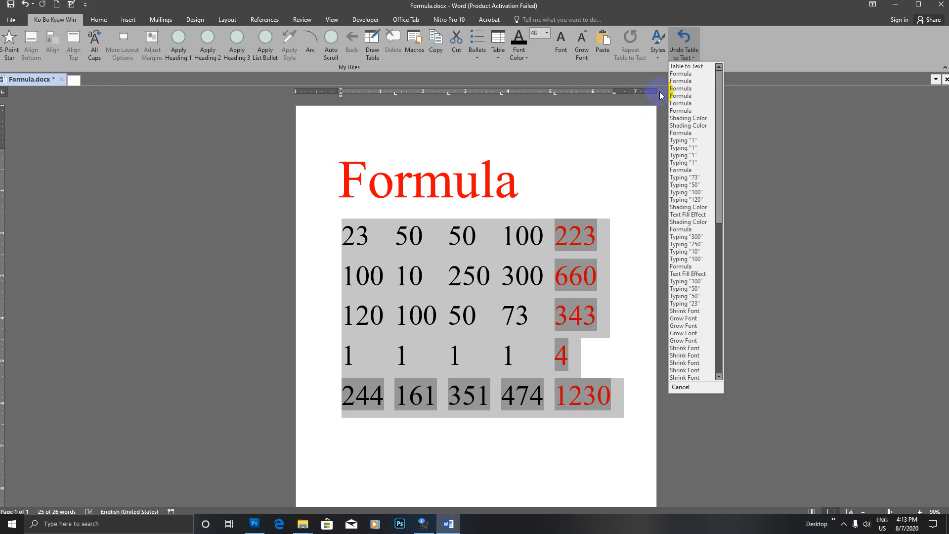
{"action": "left_click", "coordinate": [686, 67]}
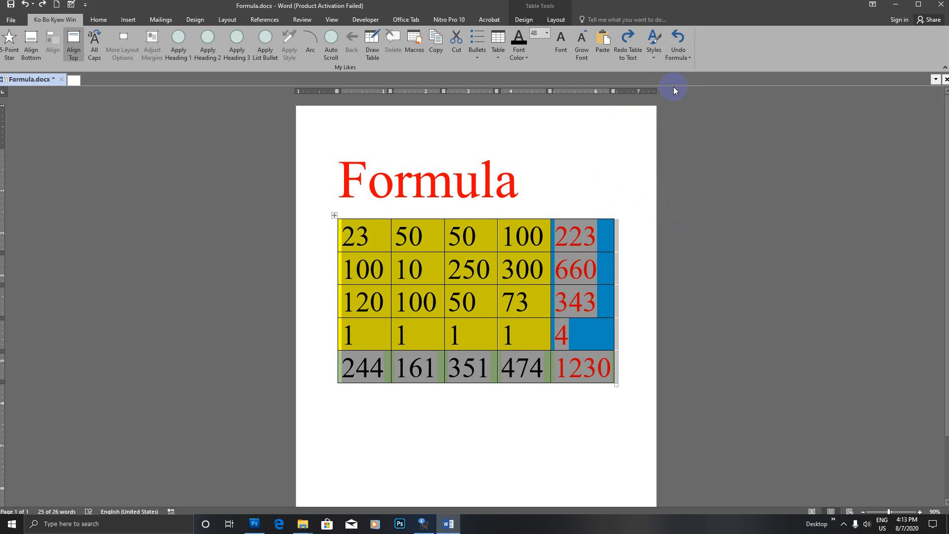
{"action": "left_click", "coordinate": [53, 21]}
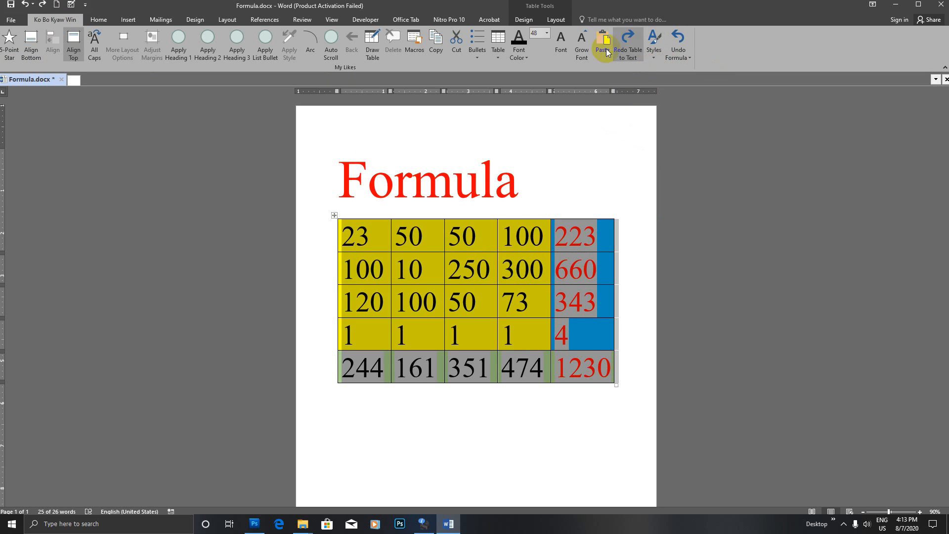
{"action": "left_click", "coordinate": [556, 20]}
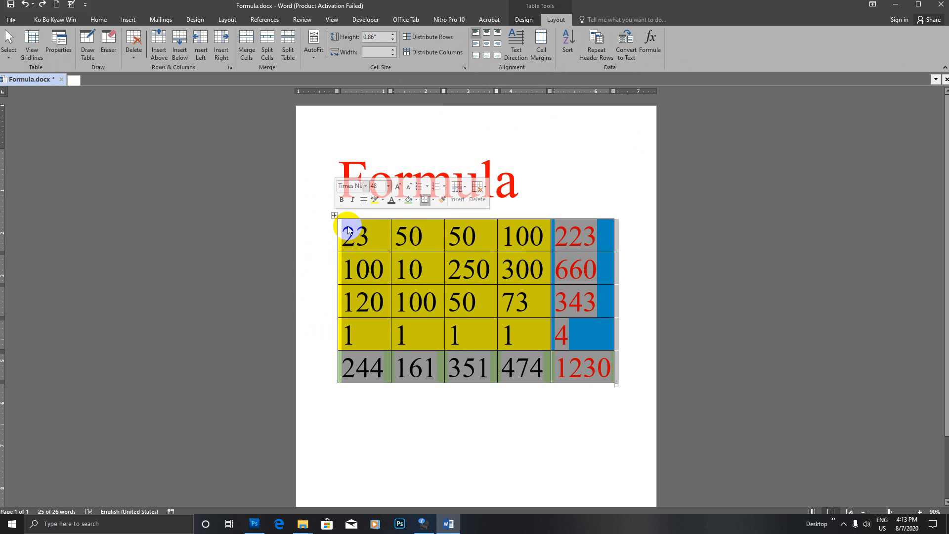
{"action": "left_click", "coordinate": [371, 238]}
- Apply a thick 3 pt light pink border to the entire table via Borders and Shading
{"action": "left_click", "coordinate": [334, 216]}
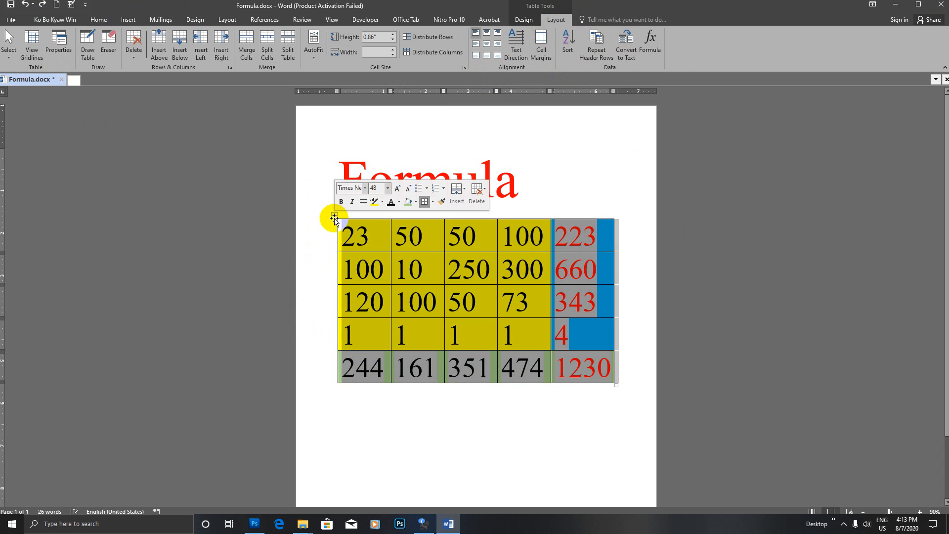
{"action": "left_click", "coordinate": [95, 20]}
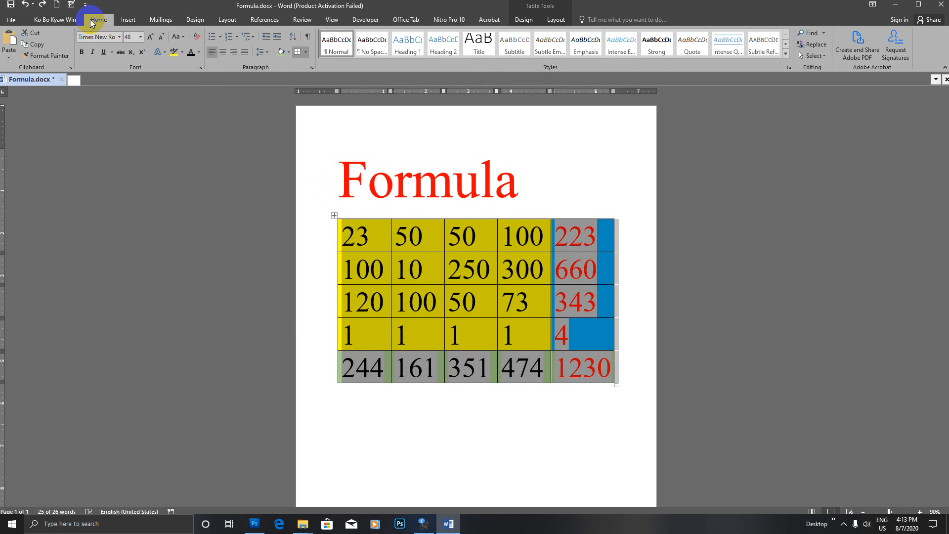
{"action": "left_click", "coordinate": [306, 51]}
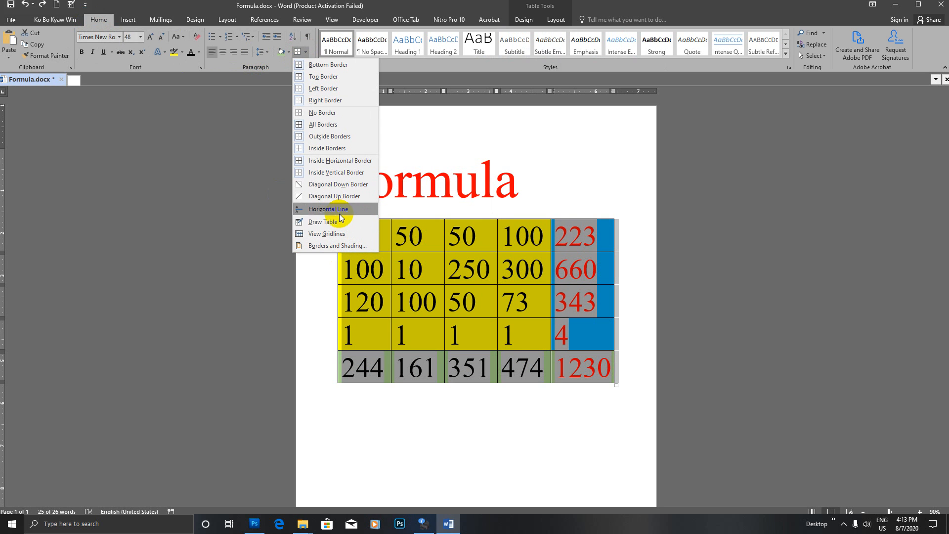
{"action": "left_click", "coordinate": [340, 245]}
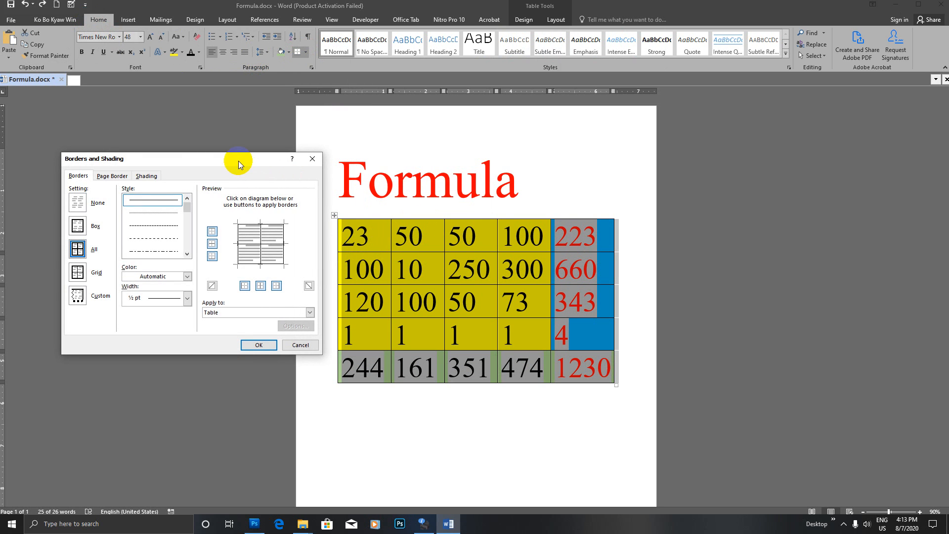
{"action": "left_click_drag", "start_coordinate": [238, 161], "coordinate": [219, 128]}
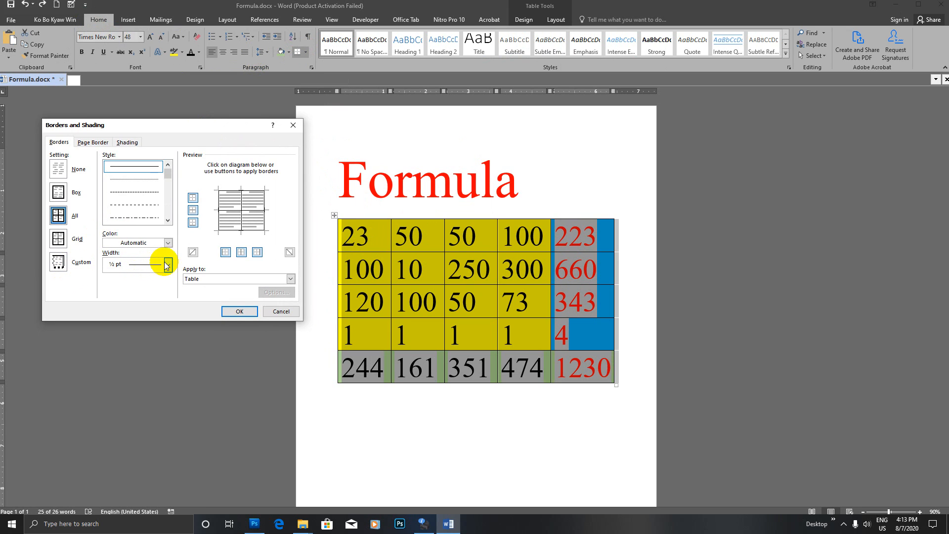
{"action": "left_click", "coordinate": [169, 187]}
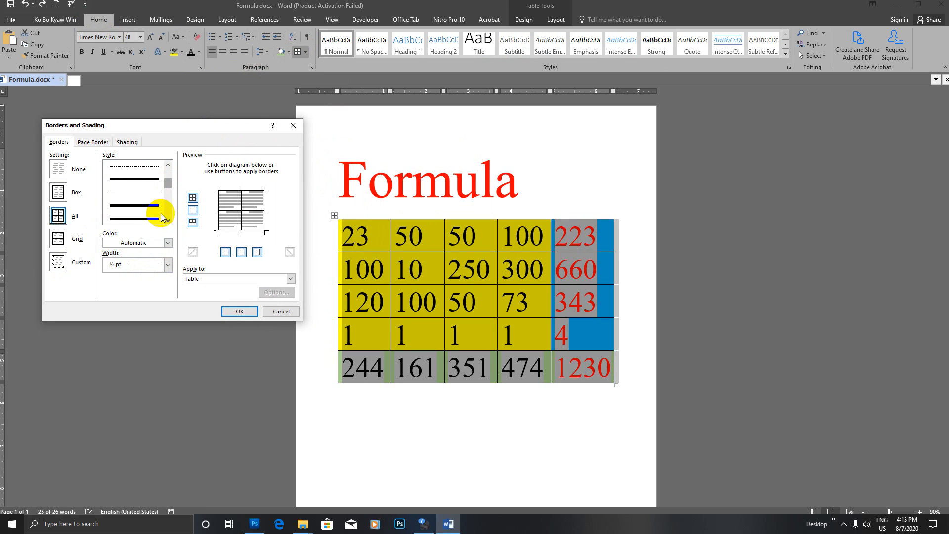
{"action": "left_click", "coordinate": [144, 216]}
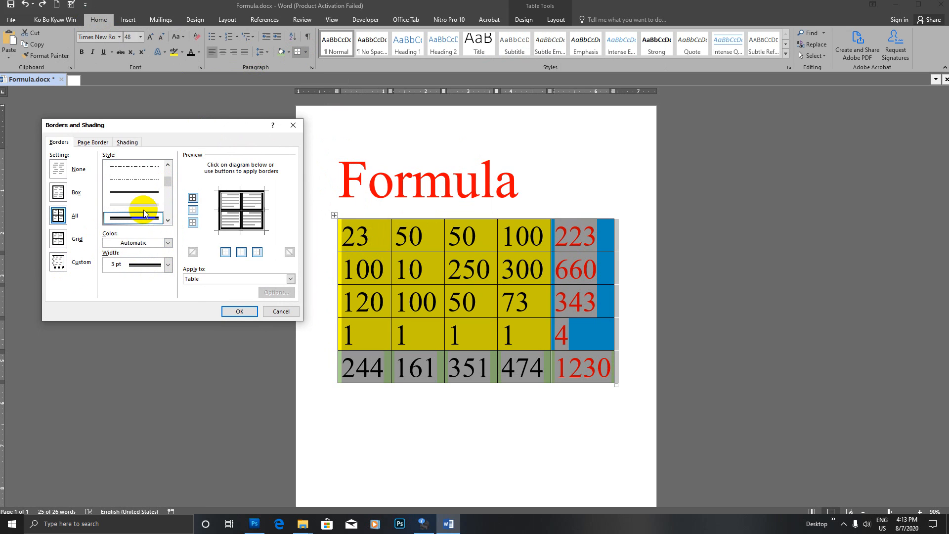
{"action": "left_click", "coordinate": [168, 243]}
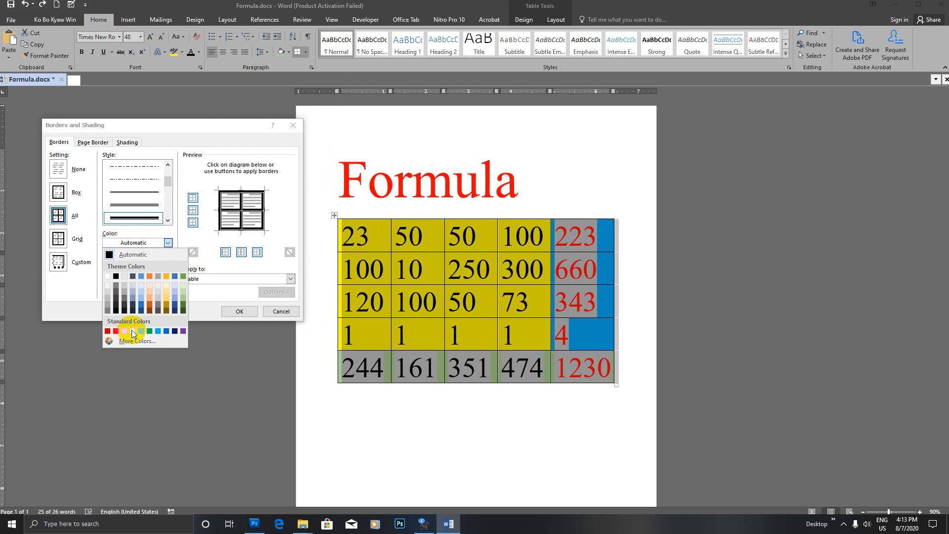
{"action": "left_click", "coordinate": [167, 330]}
{"action": "left_click", "coordinate": [169, 244]}
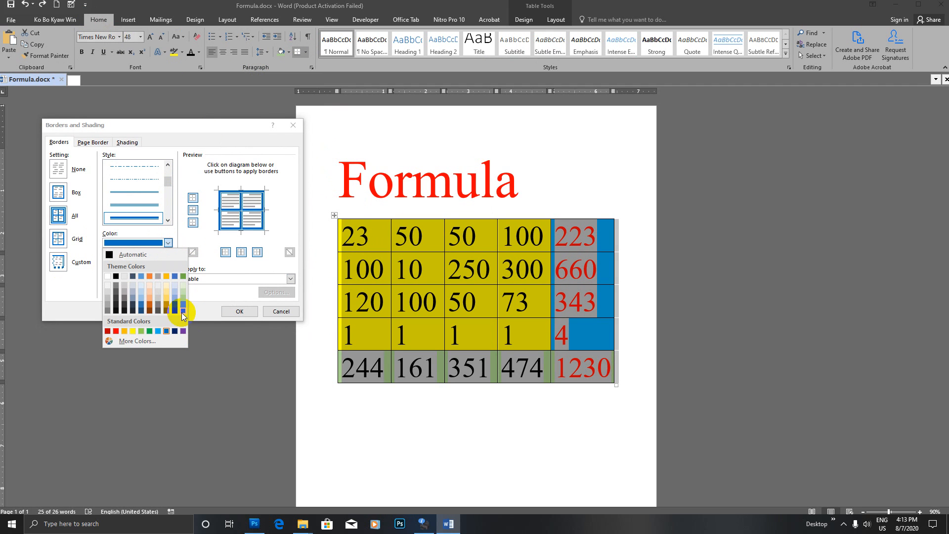
{"action": "left_click", "coordinate": [150, 277]}
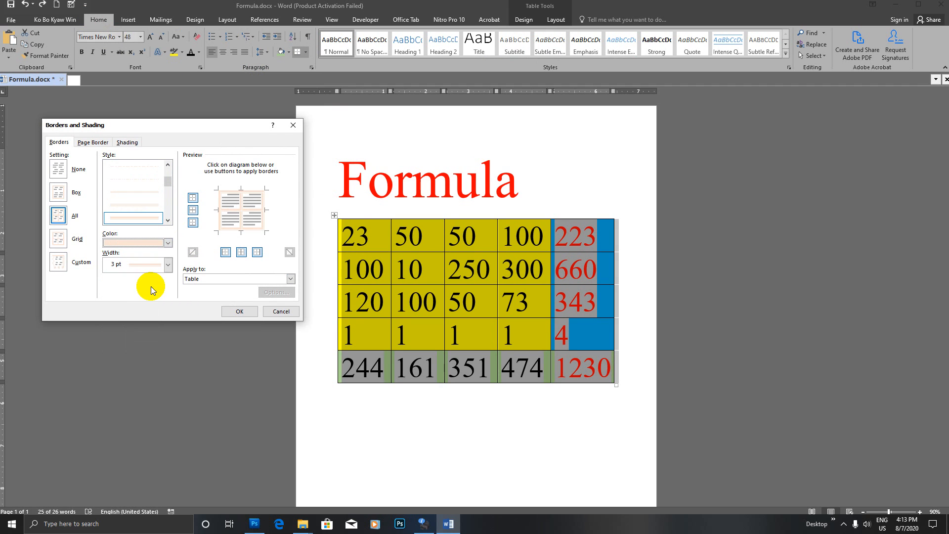
{"action": "left_click", "coordinate": [233, 312]}
{"action": "left_click", "coordinate": [550, 302]}
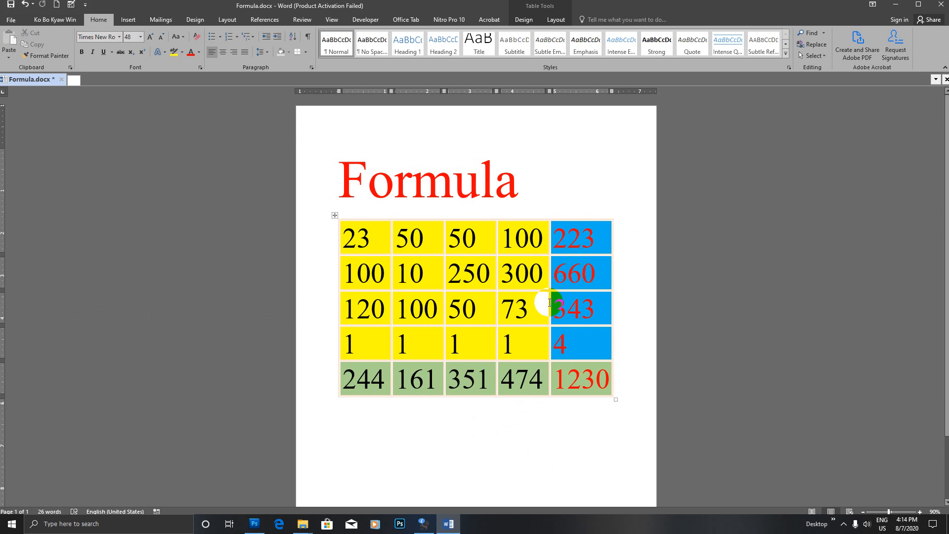
- Insert an empty row below the 244, 161, 351, 474, 1230 totals row
{"action": "scroll", "coordinate": [543, 299], "scroll_direction": "down", "scroll_amount": 1}
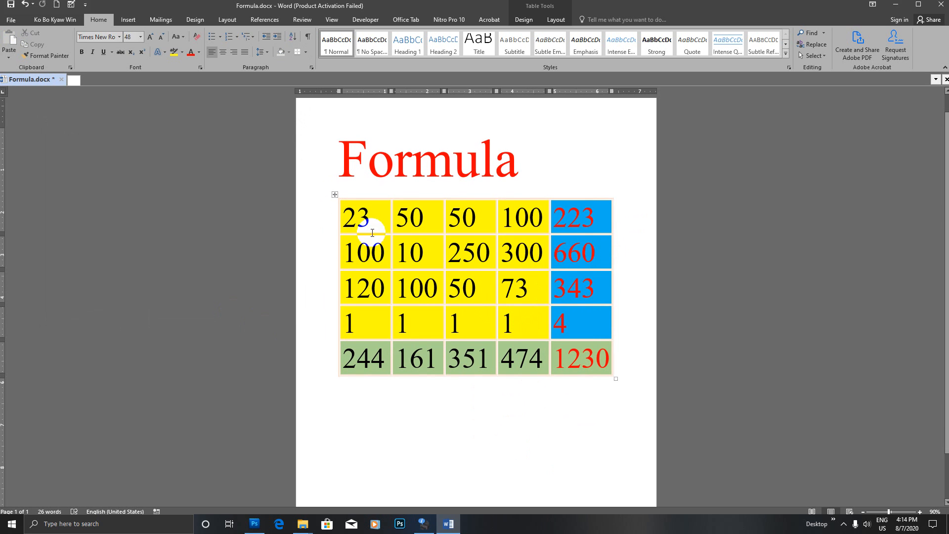
{"action": "left_click_drag", "start_coordinate": [341, 210], "coordinate": [374, 353]}
{"action": "left_click_drag", "start_coordinate": [401, 213], "coordinate": [427, 375]}
{"action": "left_click_drag", "start_coordinate": [457, 213], "coordinate": [489, 351]}
{"action": "left_click", "coordinate": [506, 259]}
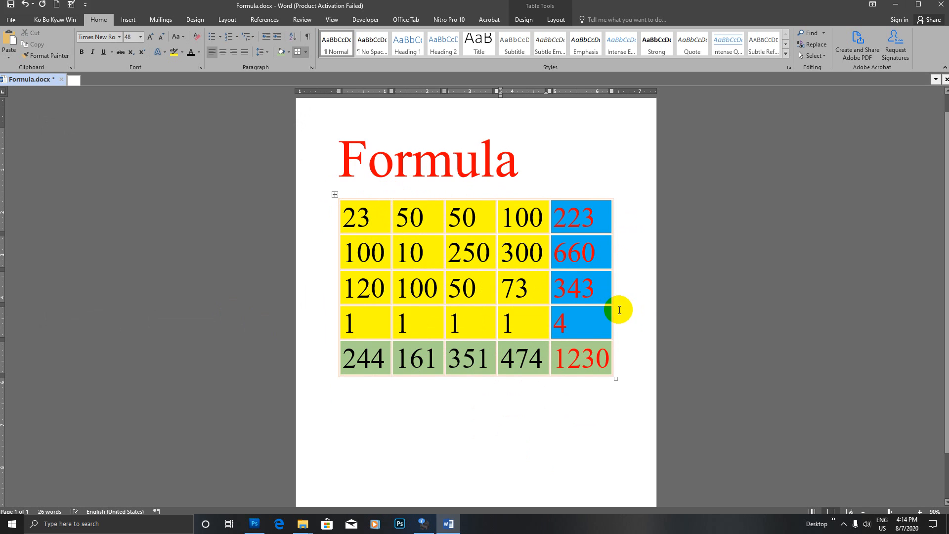
{"action": "left_click", "coordinate": [334, 376]}
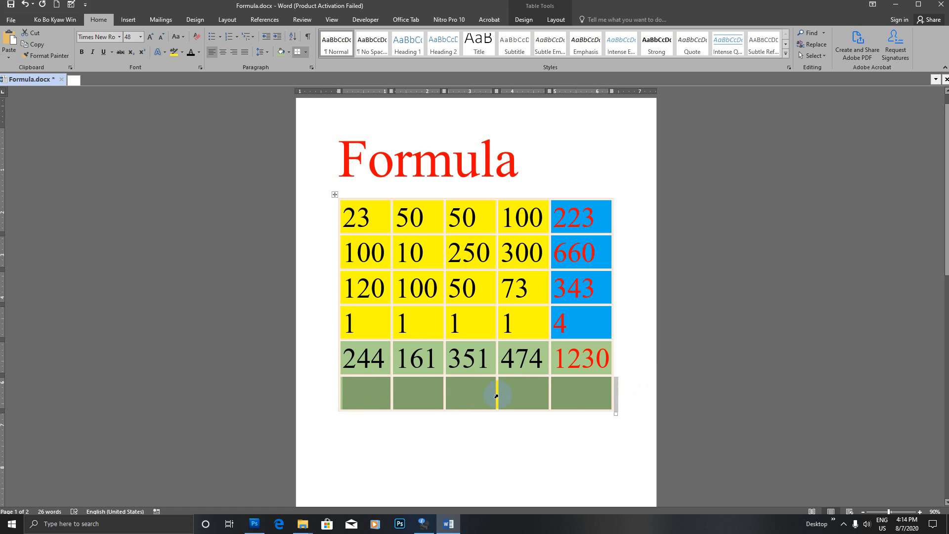
- Set the new bottom row's five cells to No Color shading, removing the green fill
{"action": "left_click", "coordinate": [440, 357]}
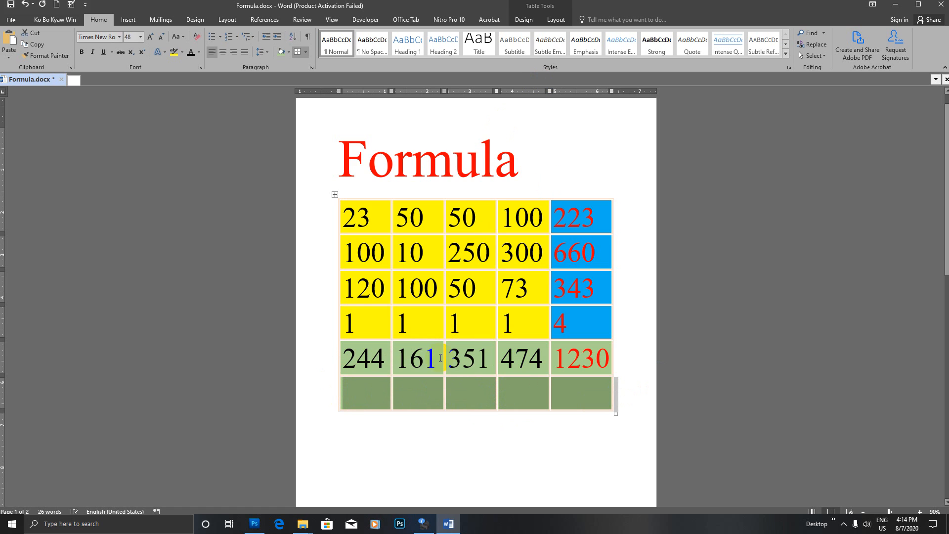
{"action": "left_click", "coordinate": [413, 394]}
{"action": "left_click_drag", "start_coordinate": [357, 394], "coordinate": [570, 390]}
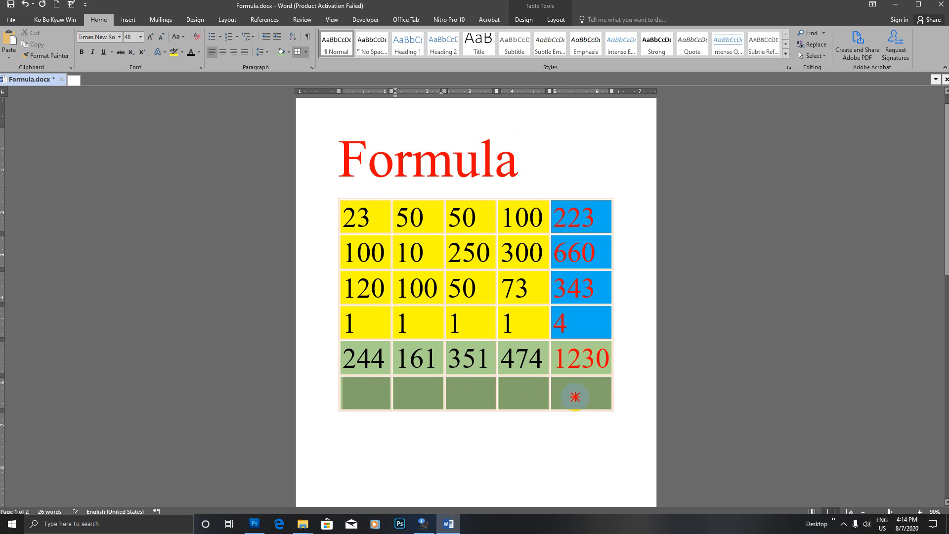
{"action": "right_click", "coordinate": [571, 394]}
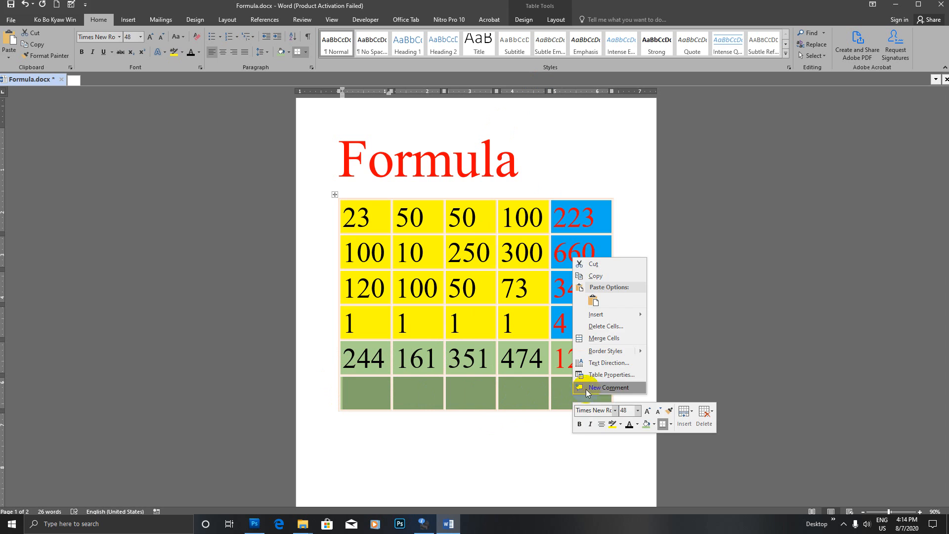
{"action": "left_click", "coordinate": [655, 426]}
{"action": "left_click", "coordinate": [658, 354]}
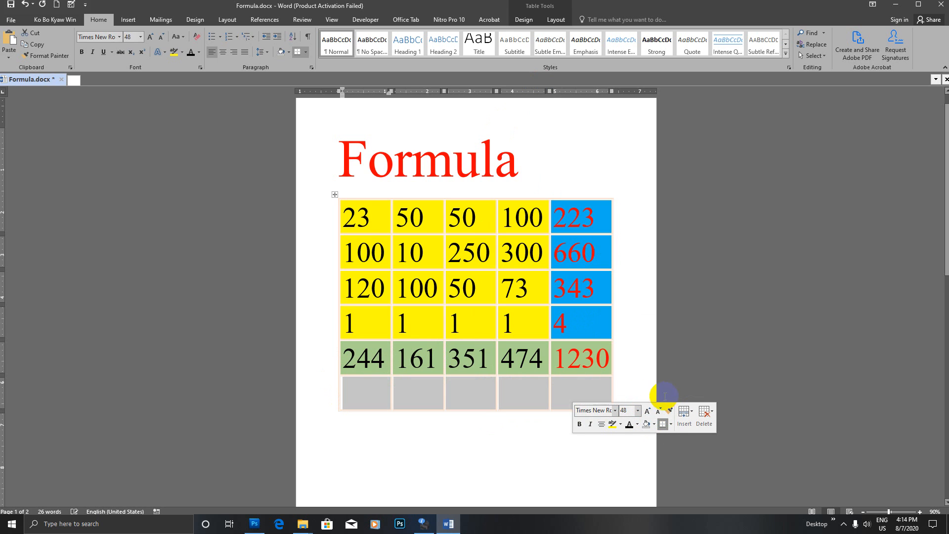
{"action": "left_click", "coordinate": [578, 393]}
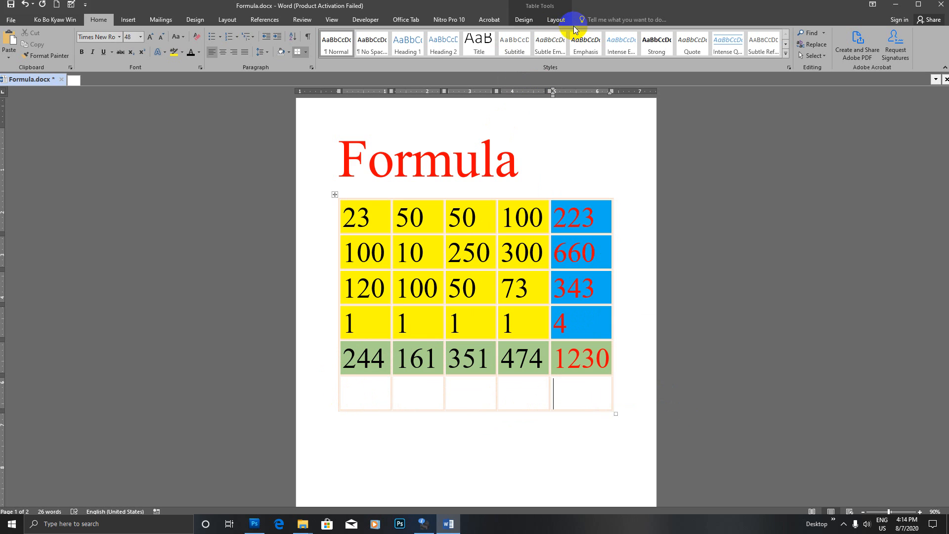
{"action": "left_click", "coordinate": [560, 21]}
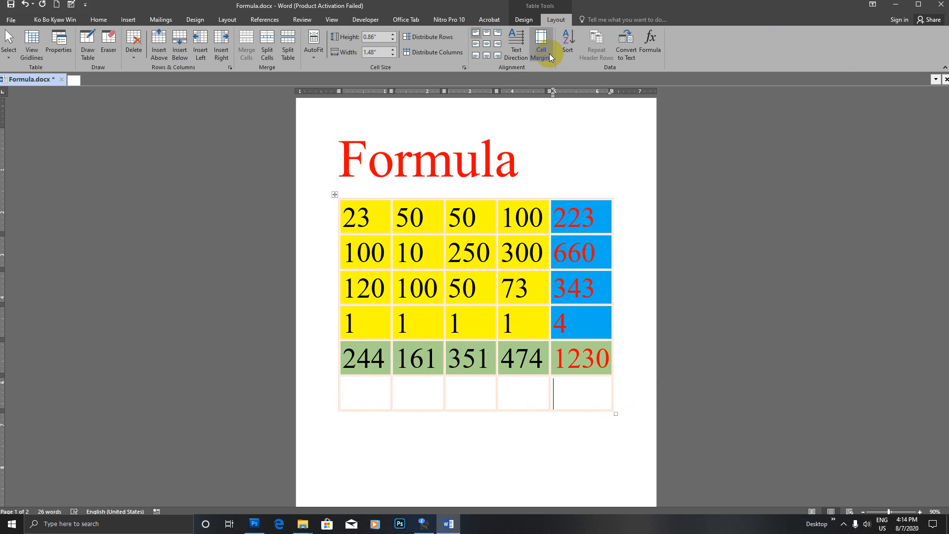
- Use the Eraser to remove borders between the bottom row's first cells, merging them
{"action": "left_click", "coordinate": [111, 51]}
{"action": "left_click", "coordinate": [452, 411]}
{"action": "left_click_drag", "start_coordinate": [444, 408], "coordinate": [442, 422]}
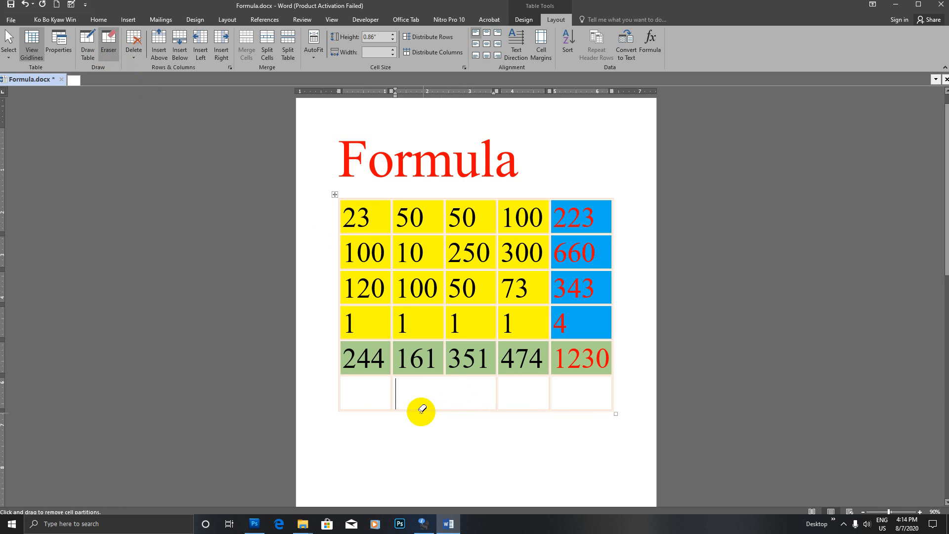
{"action": "left_click_drag", "start_coordinate": [389, 402], "coordinate": [389, 435]}
{"action": "left_click", "coordinate": [340, 411]}
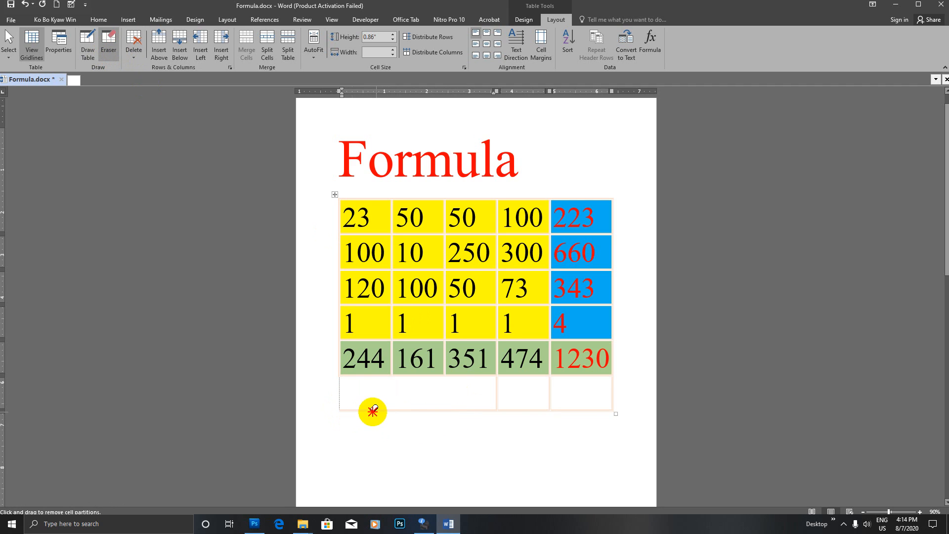
{"action": "key", "text": "Escape"}
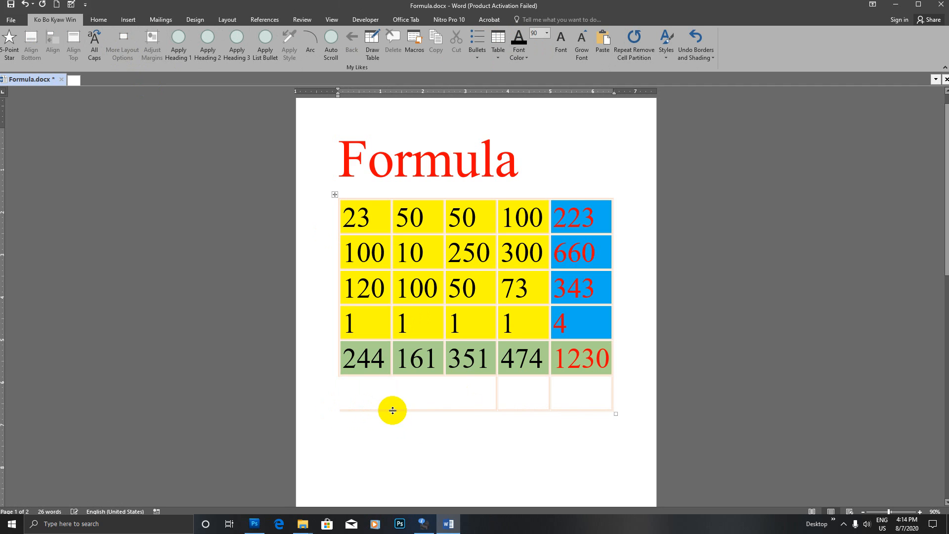
- Zoom in and erase the border joining the wide bottom cell to the fourth cell
{"action": "left_click", "coordinate": [488, 20]}
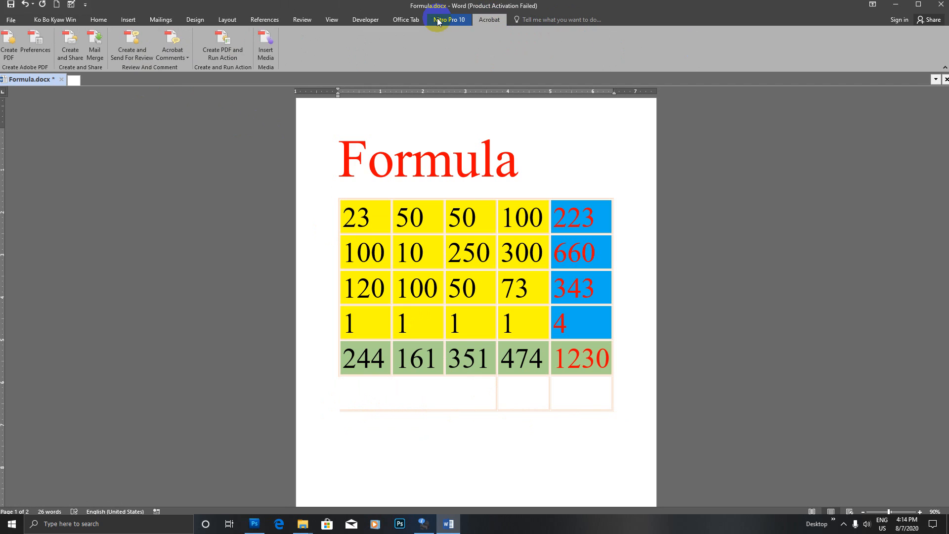
{"action": "left_click", "coordinate": [434, 322]}
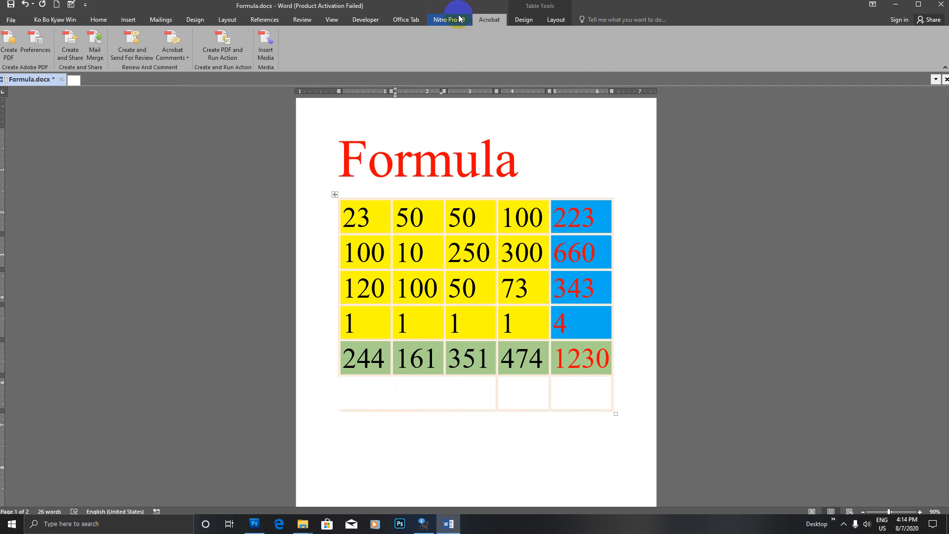
{"action": "left_click", "coordinate": [555, 19]}
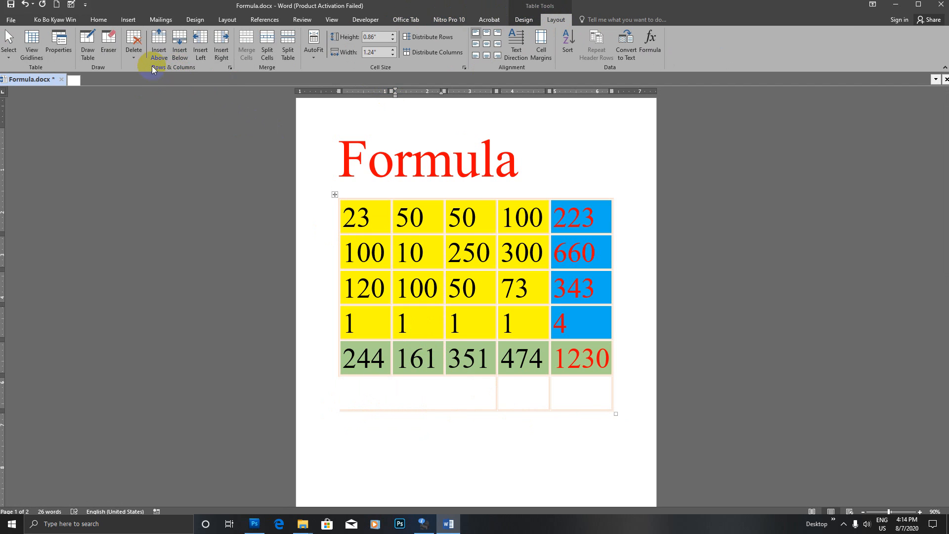
{"action": "left_click", "coordinate": [108, 52]}
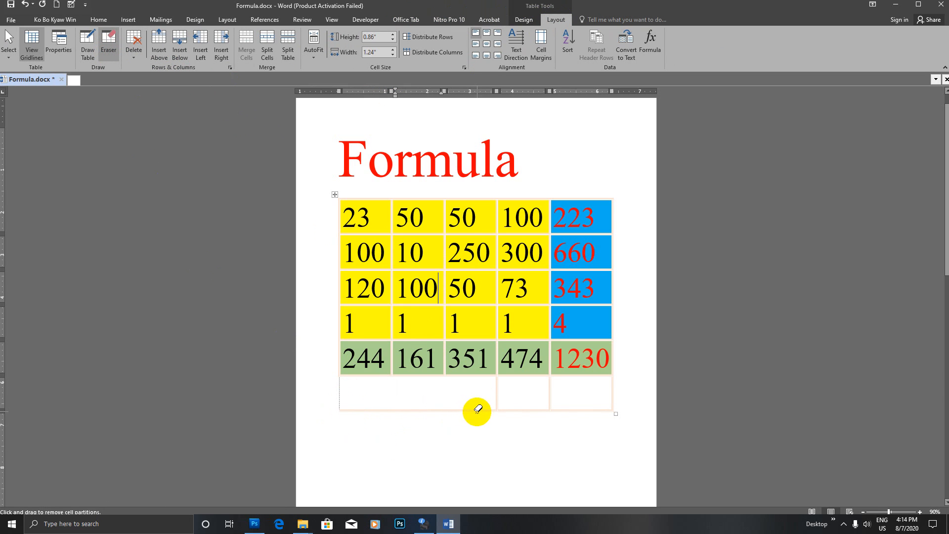
{"action": "key", "text": "Escape"}
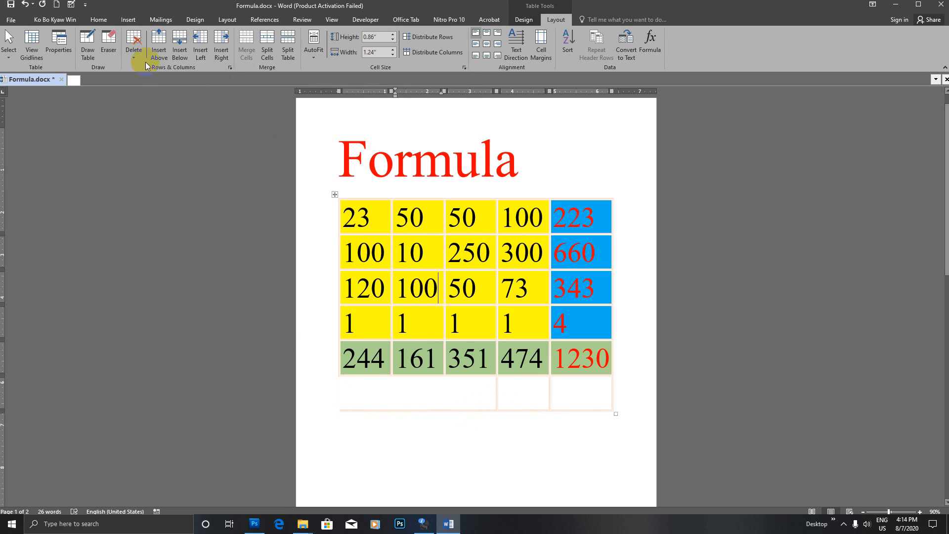
{"action": "left_click", "coordinate": [920, 512]}
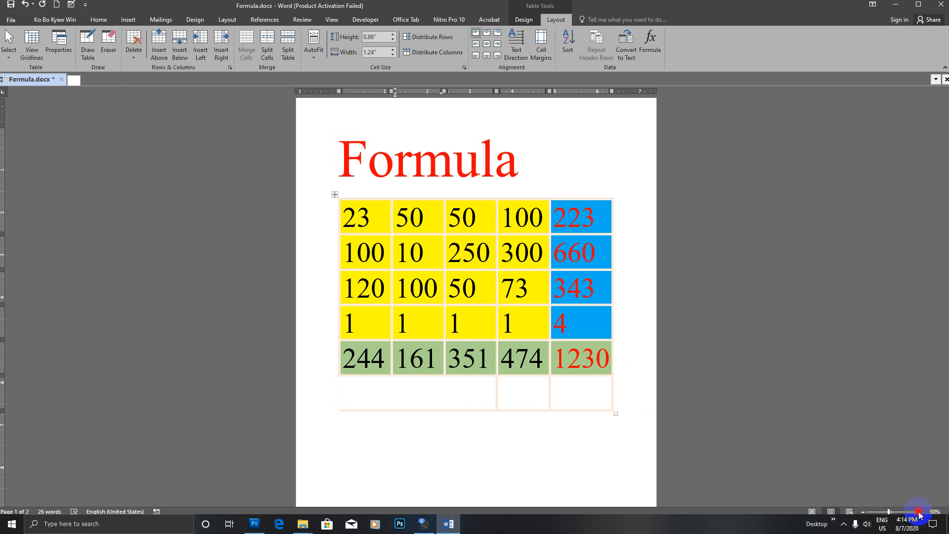
{"action": "left_click", "coordinate": [919, 512]}
{"action": "left_click", "coordinate": [919, 512]}
{"action": "left_click", "coordinate": [919, 512]}
{"action": "scroll", "coordinate": [653, 254], "scroll_direction": "down", "scroll_amount": 4}
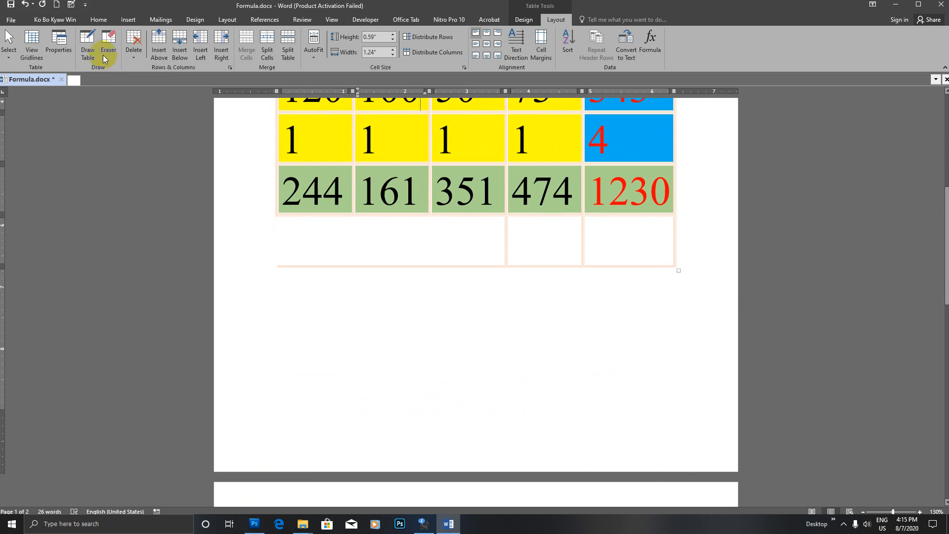
{"action": "left_click", "coordinate": [109, 48]}
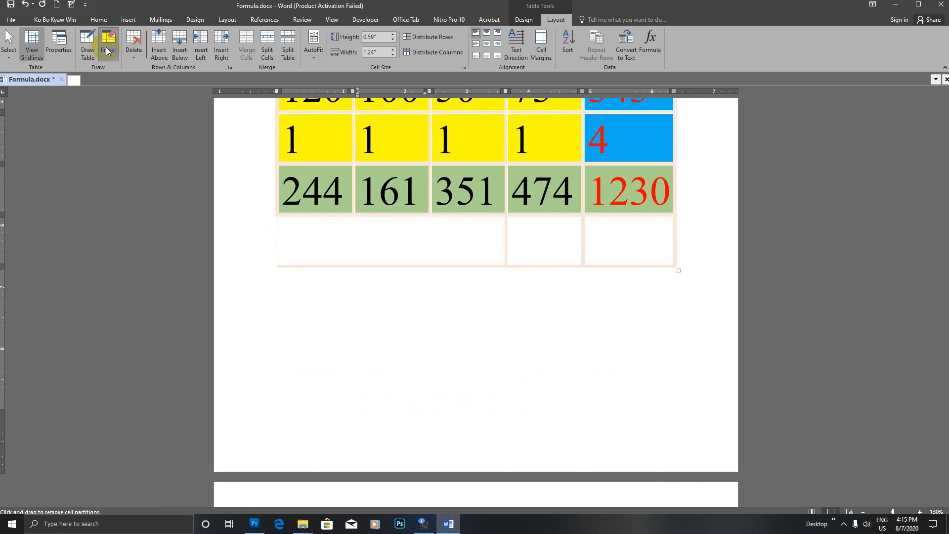
{"action": "left_click", "coordinate": [507, 234]}
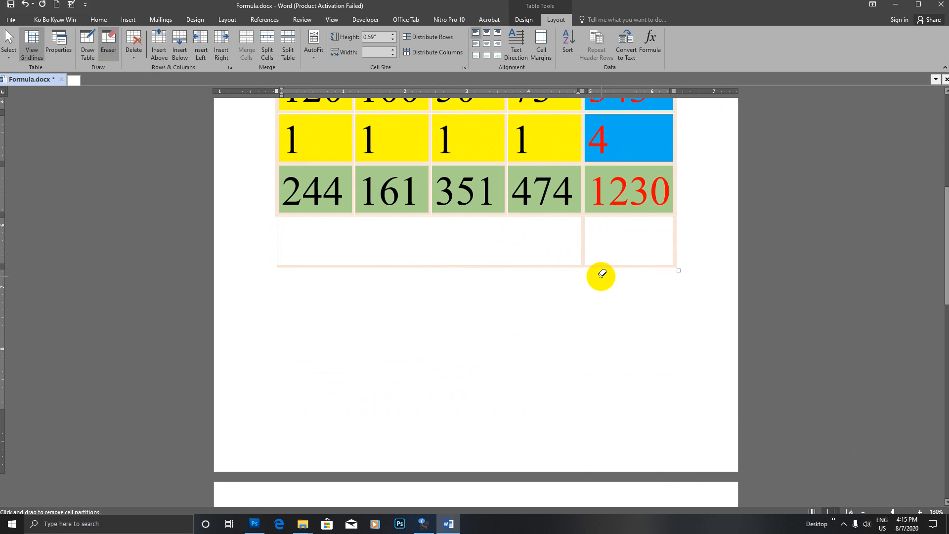
{"action": "key", "text": "Escape"}
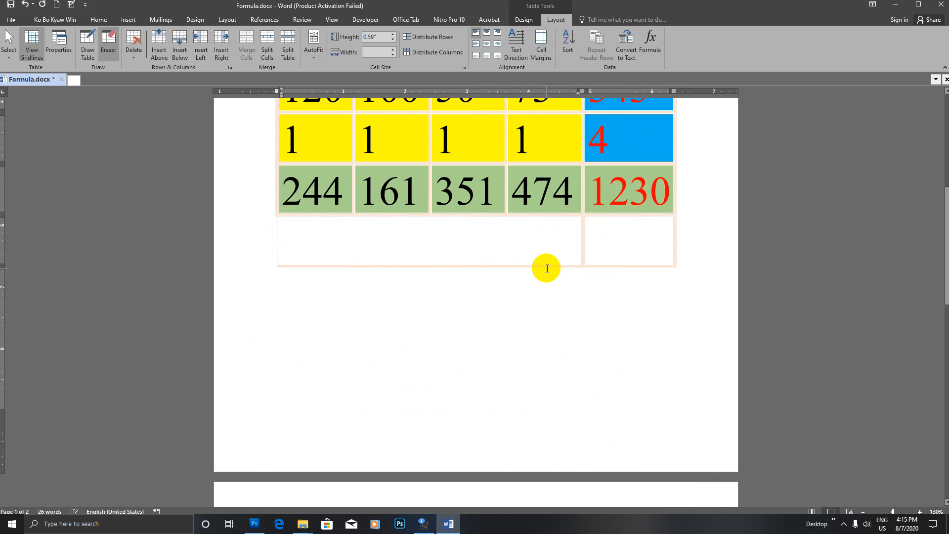
- Erase the last divider and the remaining empty bottom row of the table
{"action": "left_click", "coordinate": [547, 268]}
{"action": "left_click", "coordinate": [676, 265]}
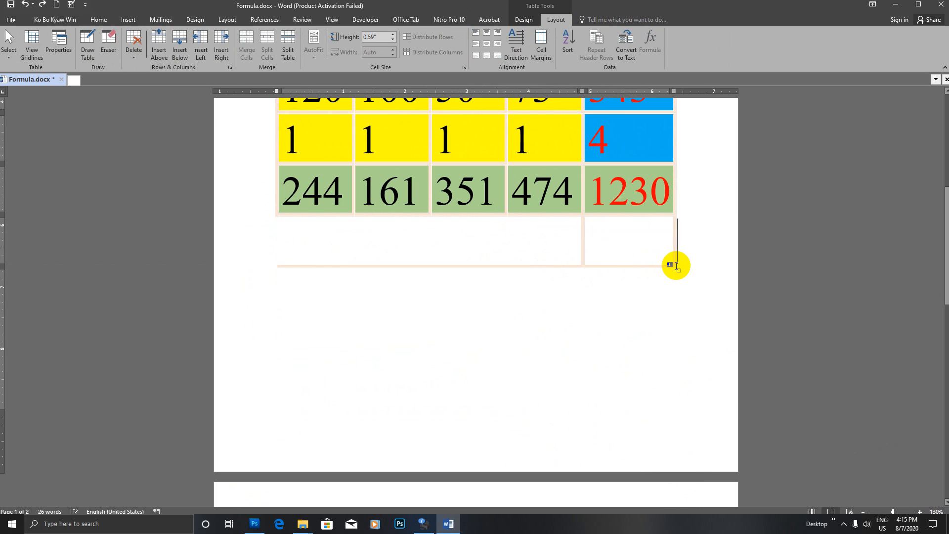
{"action": "left_click", "coordinate": [108, 44]}
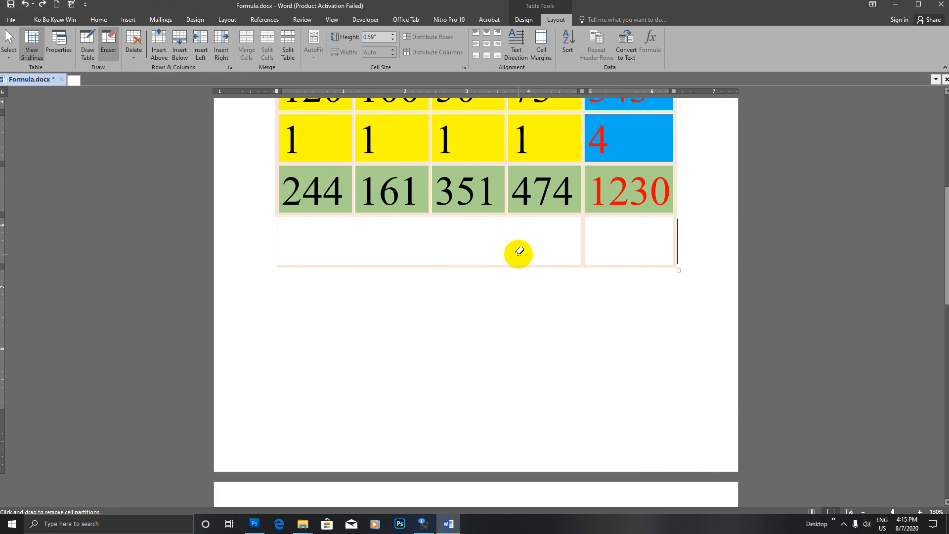
{"action": "key", "text": "Escape"}
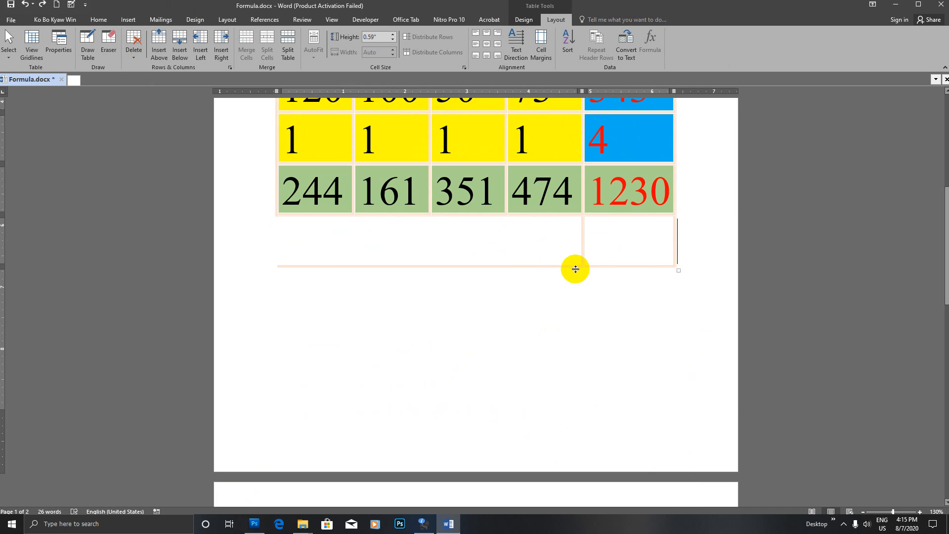
{"action": "left_click", "coordinate": [110, 53]}
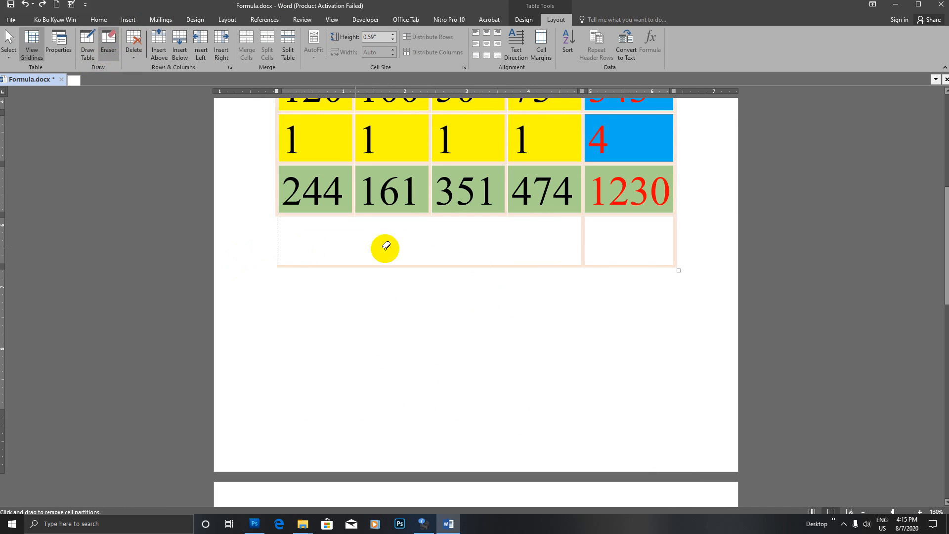
{"action": "left_click", "coordinate": [584, 230]}
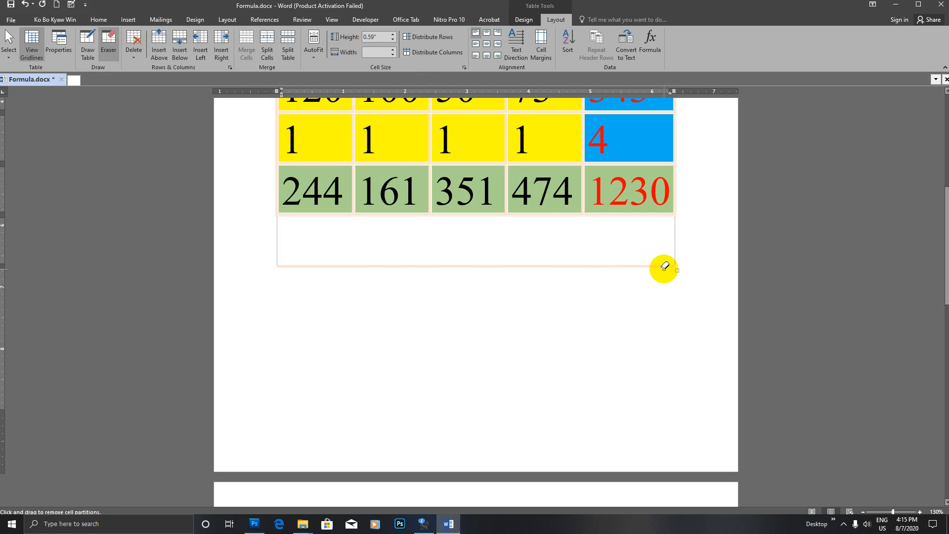
{"action": "left_click", "coordinate": [630, 265]}
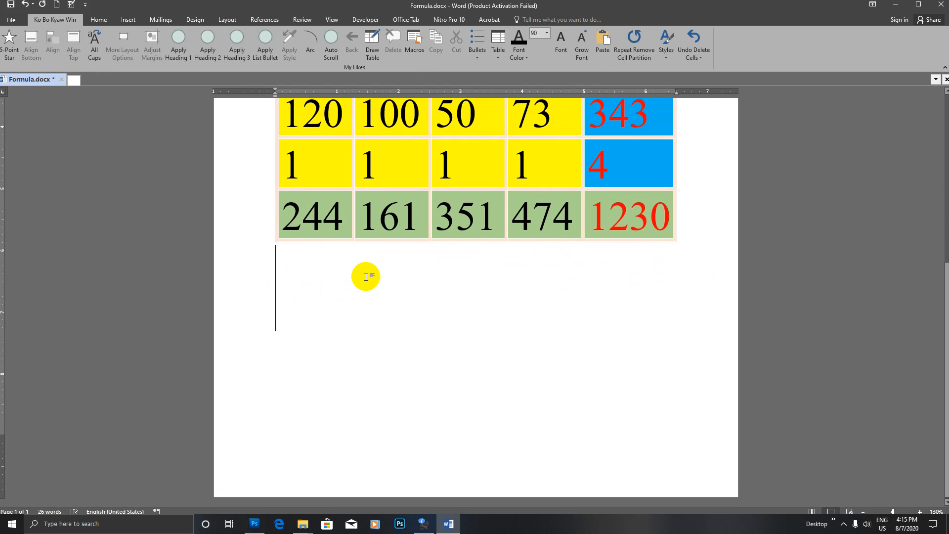
- Draw a rectangle with Draw Table just below the 474 and 1230 columns
{"action": "left_click", "coordinate": [181, 40]}
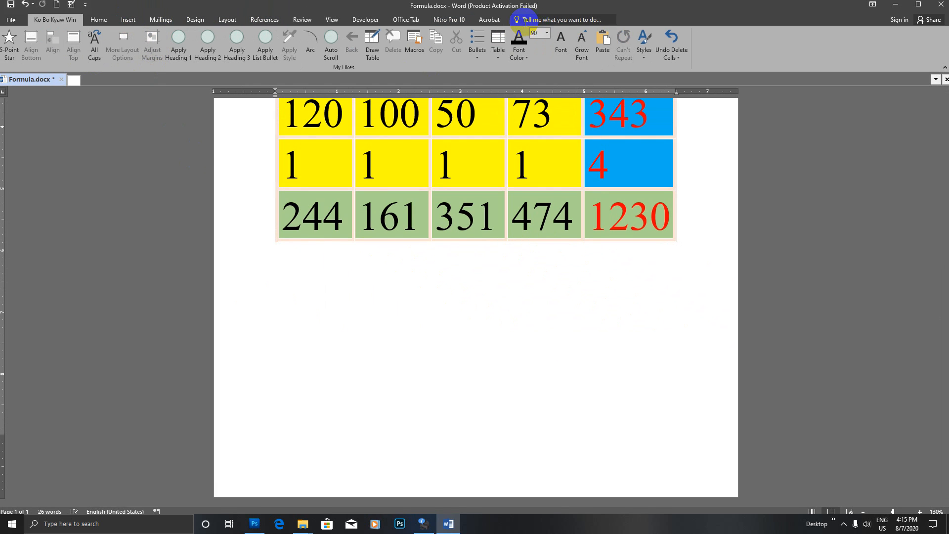
{"action": "left_click", "coordinate": [123, 22]}
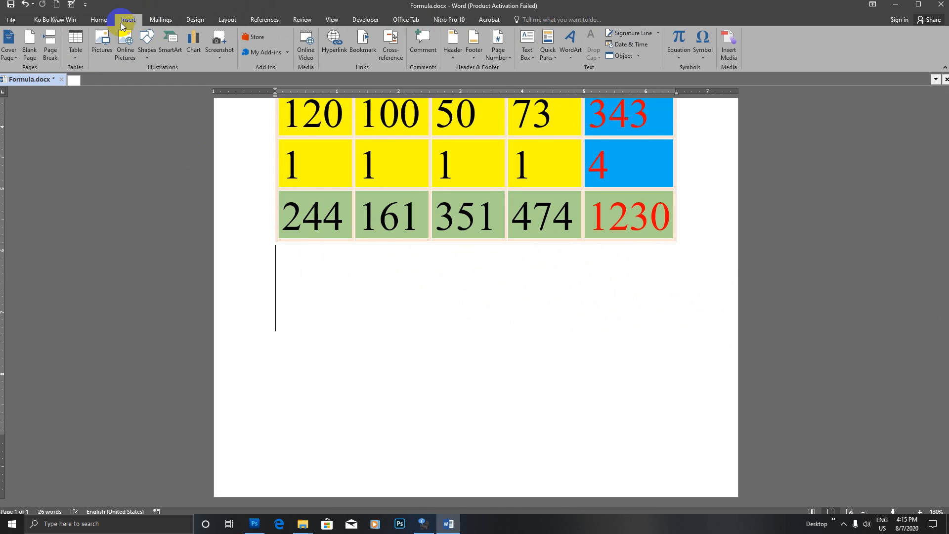
{"action": "left_click", "coordinate": [75, 54]}
{"action": "left_click", "coordinate": [94, 170]}
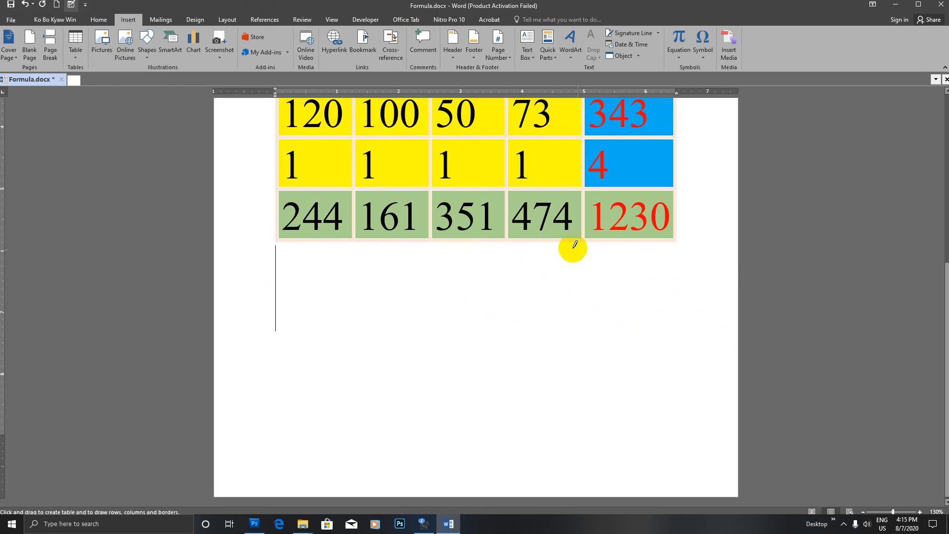
{"action": "mouse_move", "coordinate": [506, 242]}
{"action": "left_mouse_down"}
{"action": "mouse_move", "coordinate": [565, 269]}
{"action": "mouse_move", "coordinate": [678, 279]}
{"action": "left_mouse_up"}
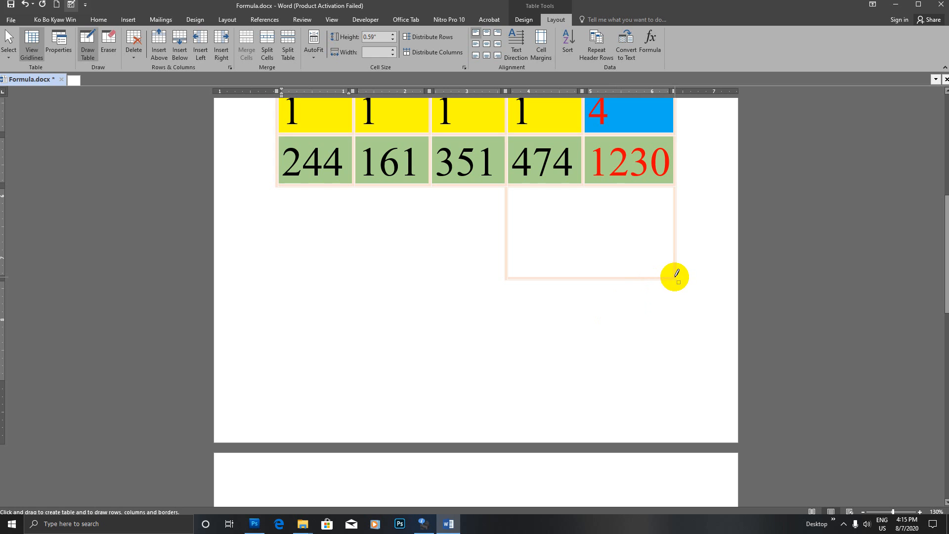
{"action": "key", "text": "Escape"}
{"action": "mouse_move", "coordinate": [676, 281]}
{"action": "left_mouse_down"}
{"action": "mouse_move", "coordinate": [664, 245]}
{"action": "mouse_move", "coordinate": [675, 279]}
{"action": "left_mouse_up"}
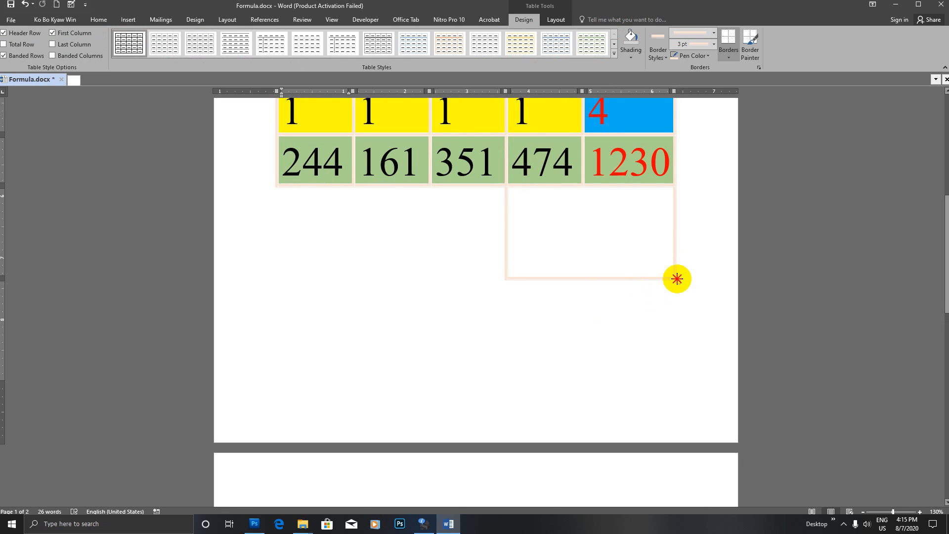
- Shrink the new cell's font size down to 28
{"action": "left_click", "coordinate": [531, 242]}
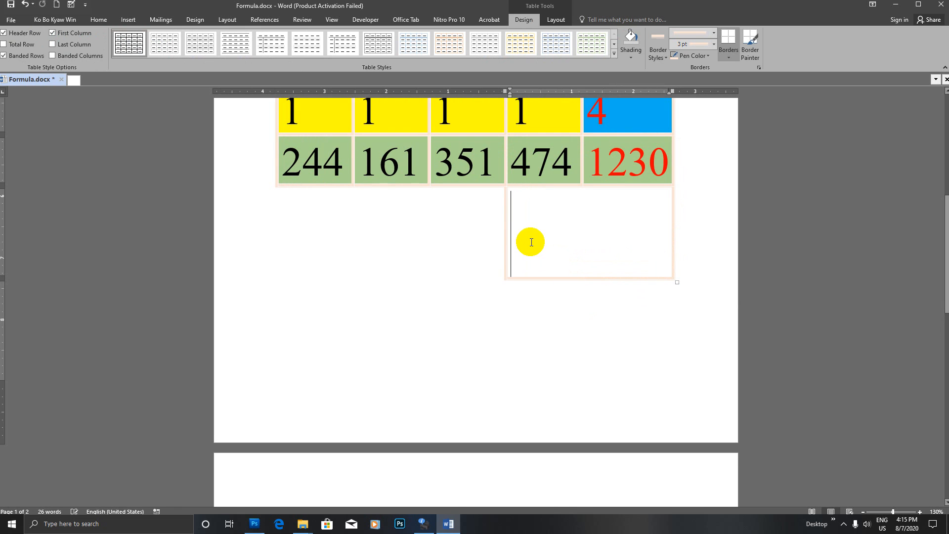
{"action": "left_click", "coordinate": [98, 19]}
{"action": "left_click", "coordinate": [179, 37]}
{"action": "left_click", "coordinate": [161, 37]}
{"action": "left_click", "coordinate": [161, 36]}
{"action": "left_click", "coordinate": [161, 37]}
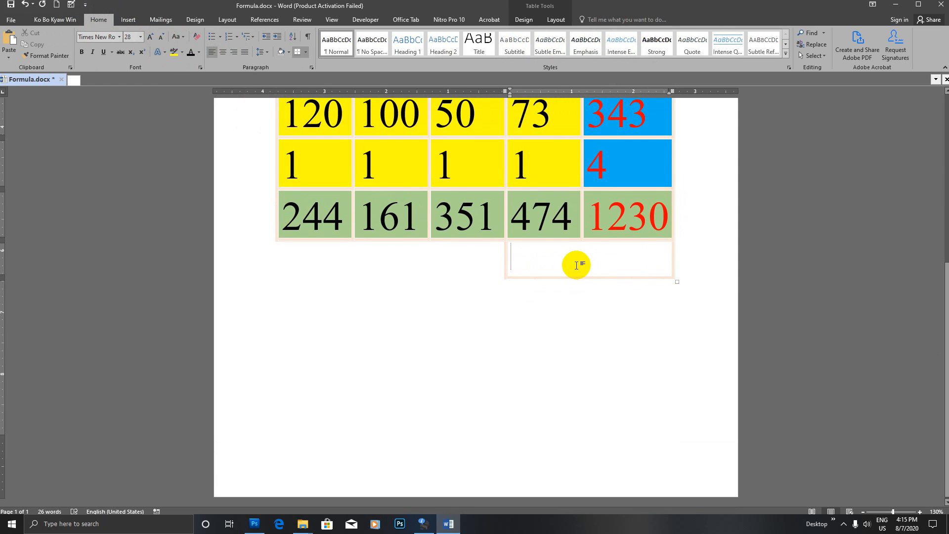
- Draw a vertical divider splitting the box into two side-by-side cells
{"action": "left_click", "coordinate": [100, 20]}
{"action": "left_click", "coordinate": [126, 20]}
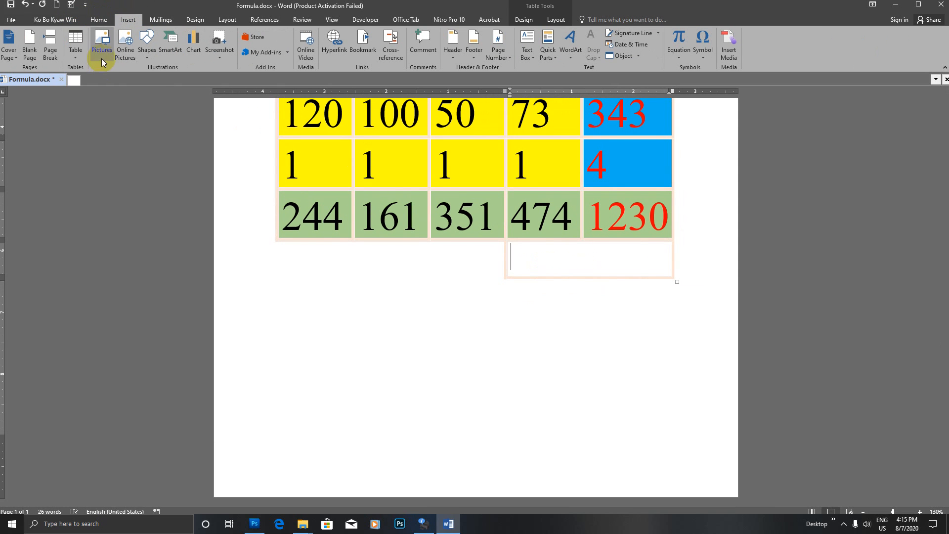
{"action": "left_click", "coordinate": [75, 47]}
{"action": "left_click", "coordinate": [86, 170]}
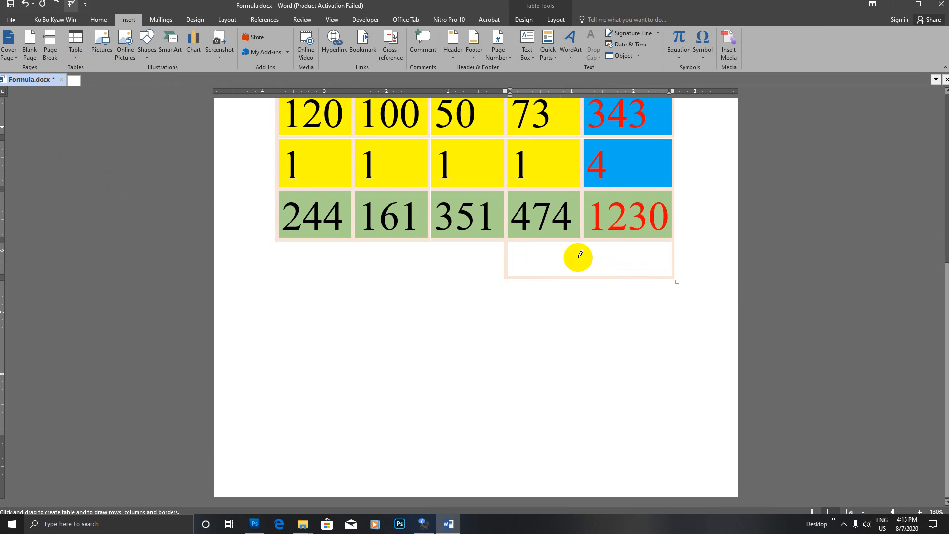
{"action": "left_click_drag", "start_coordinate": [582, 236], "coordinate": [583, 269]}
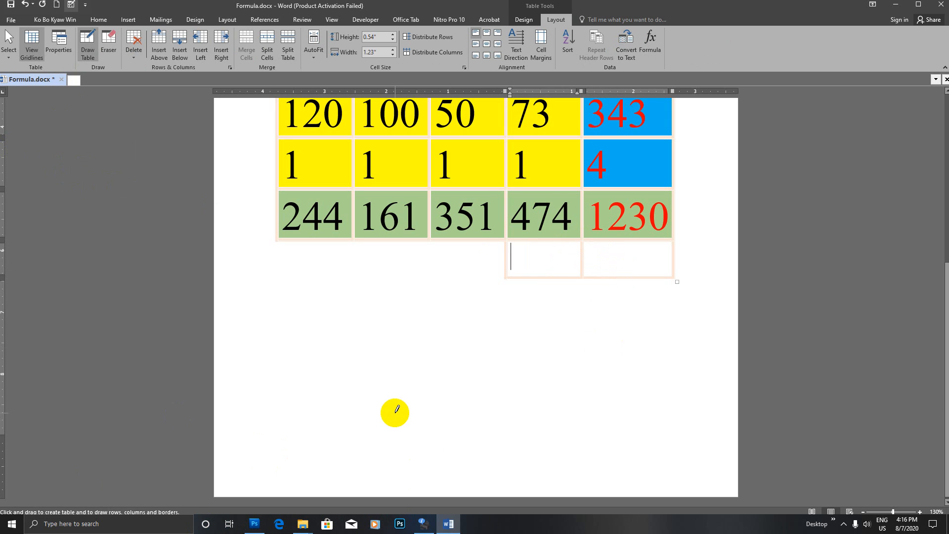
{"action": "type", "text": "To"}
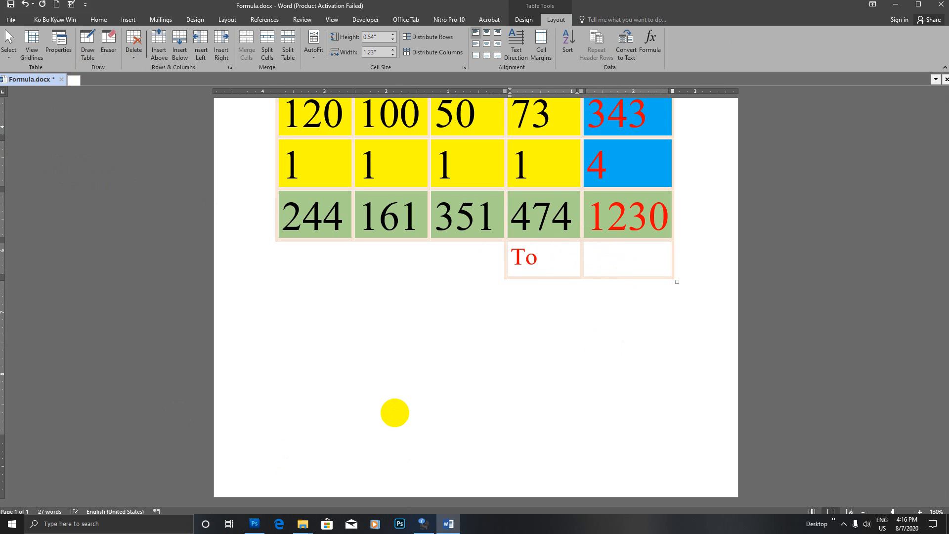
- Add two rows beneath Total and type 'Advanced' in the cell below it
{"action": "left_click", "coordinate": [585, 272]}
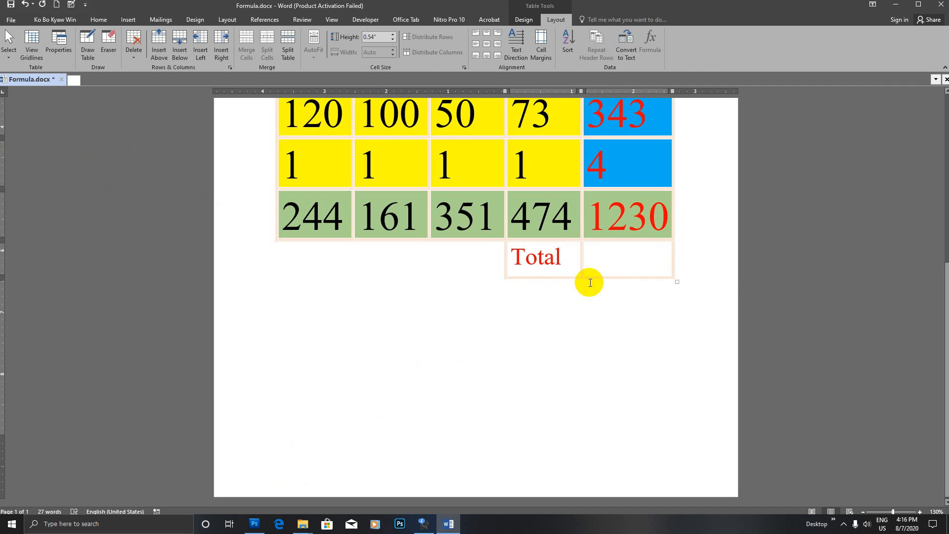
{"action": "key", "text": "Return"}
{"action": "key", "text": "Return"}
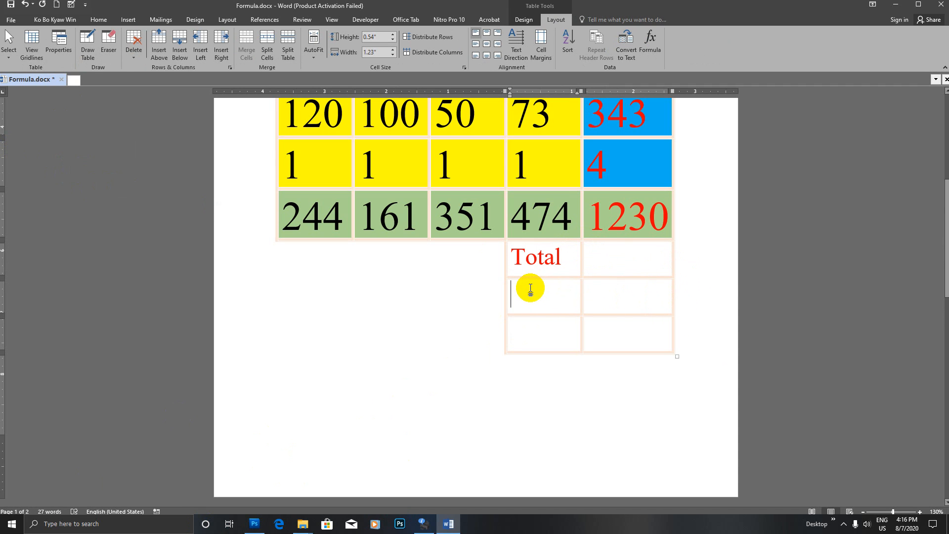
{"action": "left_click", "coordinate": [531, 288]}
{"action": "type", "text": "Advanced"}
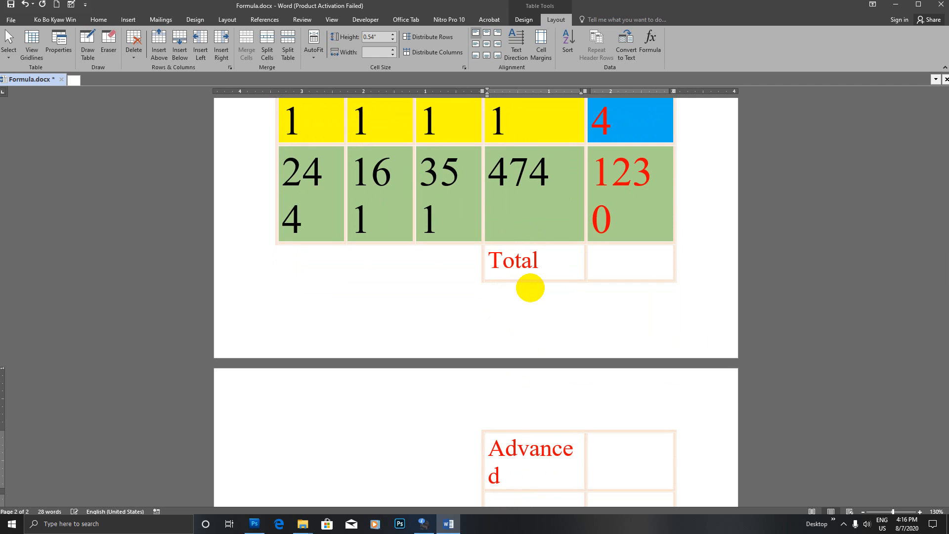
{"action": "scroll", "coordinate": [259, 339], "scroll_direction": "up", "scroll_amount": 10}
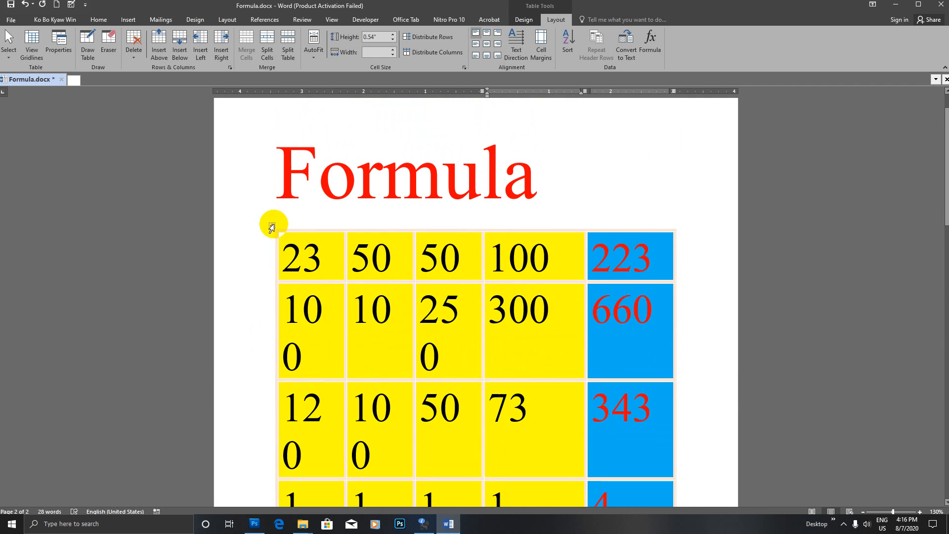
{"action": "left_click", "coordinate": [270, 226]}
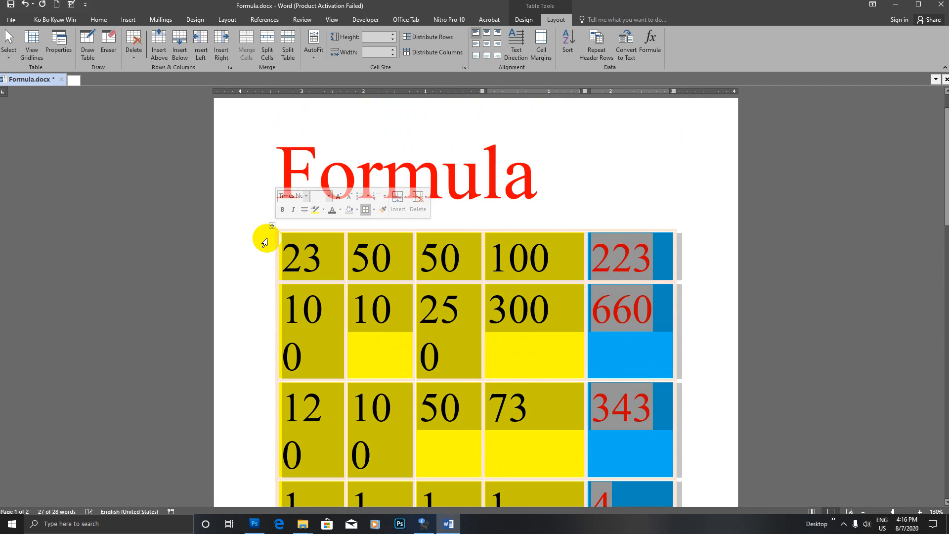
- Decrease the whole table's font size step by step to 20 points
{"action": "scroll", "coordinate": [333, 271], "scroll_direction": "down", "scroll_amount": 6}
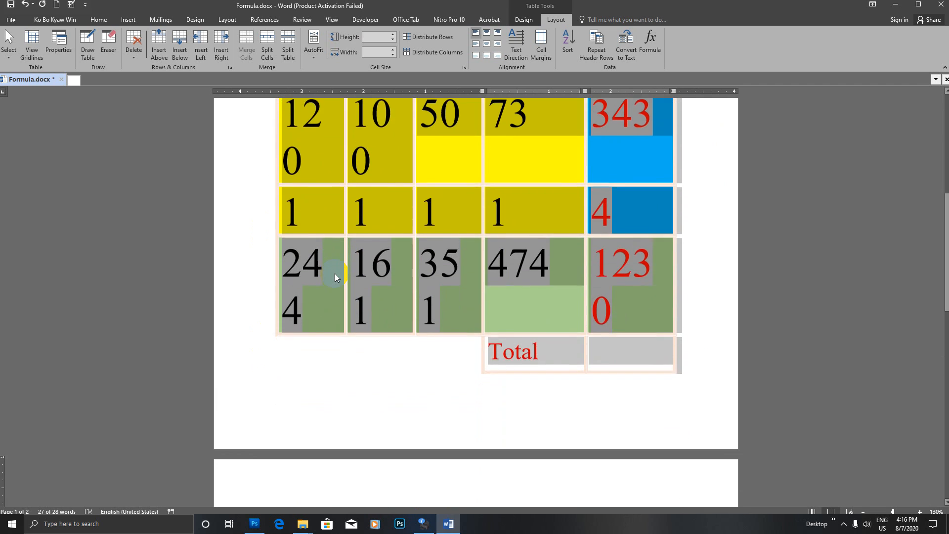
{"action": "scroll", "coordinate": [333, 271], "scroll_direction": "up", "scroll_amount": 3}
{"action": "left_click", "coordinate": [91, 24]}
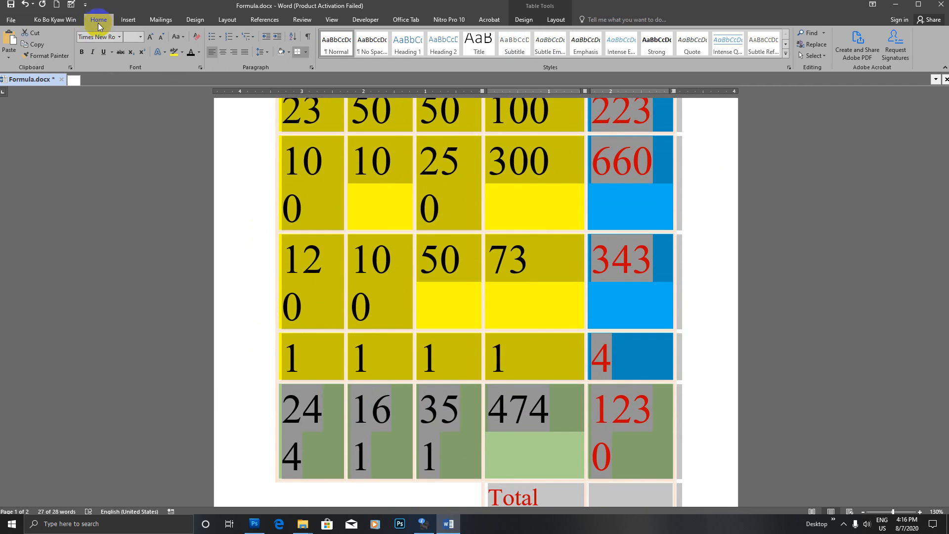
{"action": "left_click", "coordinate": [163, 38]}
{"action": "left_click", "coordinate": [164, 39]}
{"action": "left_click", "coordinate": [164, 38]}
{"action": "left_click", "coordinate": [162, 39]}
{"action": "left_click", "coordinate": [162, 38]}
{"action": "scroll", "coordinate": [541, 259], "scroll_direction": "down", "scroll_amount": 2}
{"action": "scroll", "coordinate": [545, 257], "scroll_direction": "up", "scroll_amount": 1}
{"action": "left_click", "coordinate": [541, 257]}
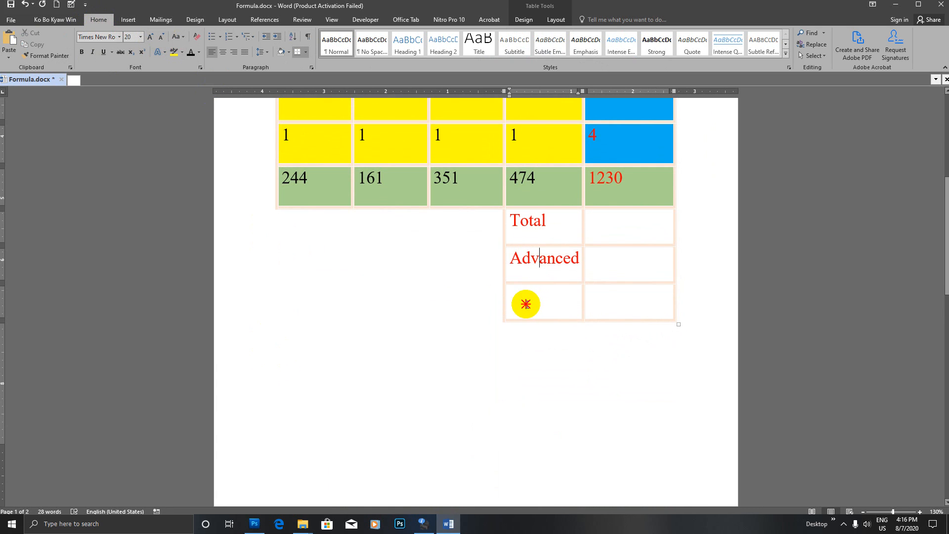
{"action": "left_click", "coordinate": [560, 304]}
- Enter 'Balance' in the empty label cell beneath Advanced in the summary table
{"action": "type", "text": "Balance"}
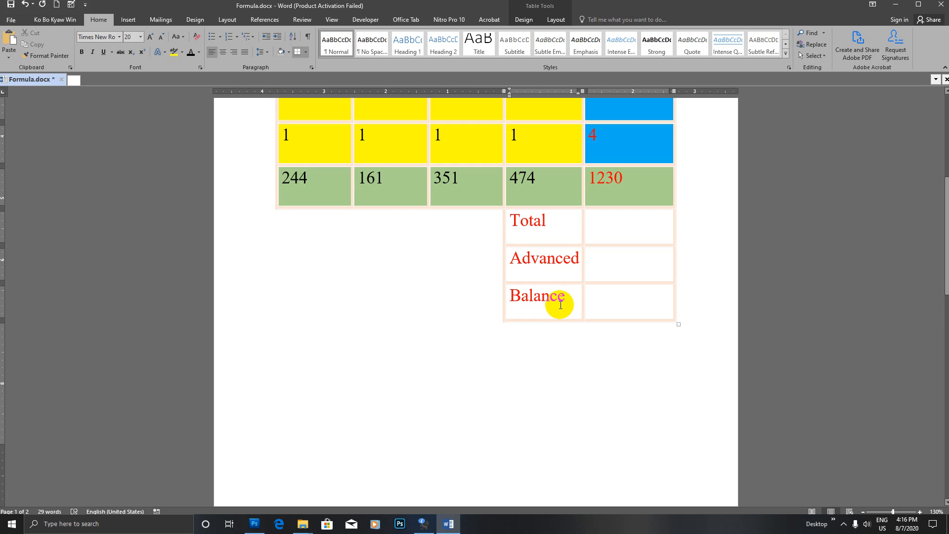
{"action": "scroll", "coordinate": [558, 296], "scroll_direction": "up", "scroll_amount": 1}
{"action": "left_click", "coordinate": [592, 282]}
{"action": "scroll", "coordinate": [652, 311], "scroll_direction": "up", "scroll_amount": 1}
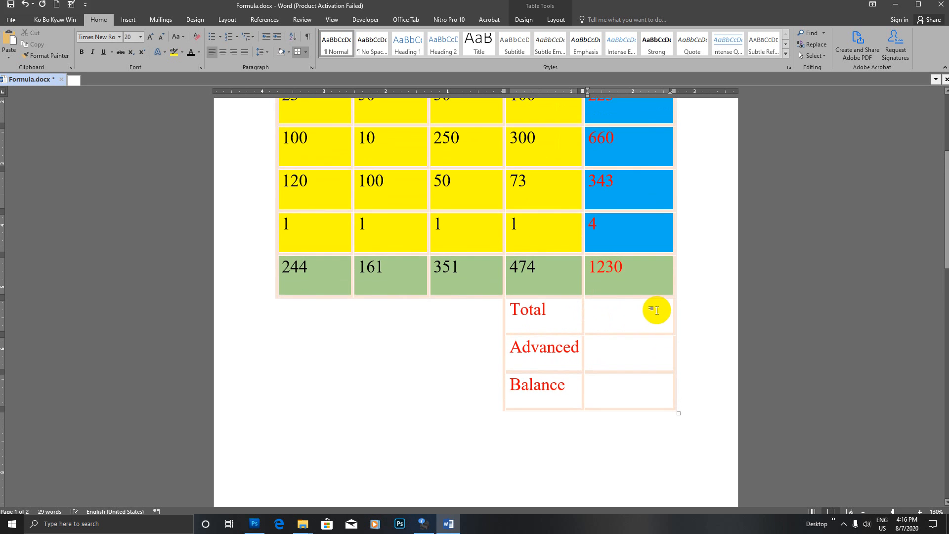
{"action": "scroll", "coordinate": [657, 316], "scroll_direction": "down", "scroll_amount": 1}
{"action": "scroll", "coordinate": [573, 304], "scroll_direction": "up", "scroll_amount": 1}
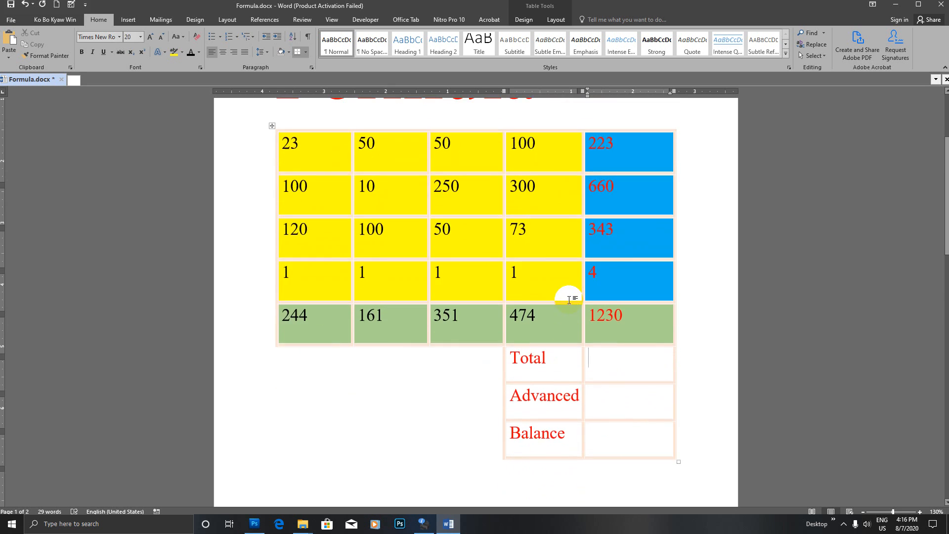